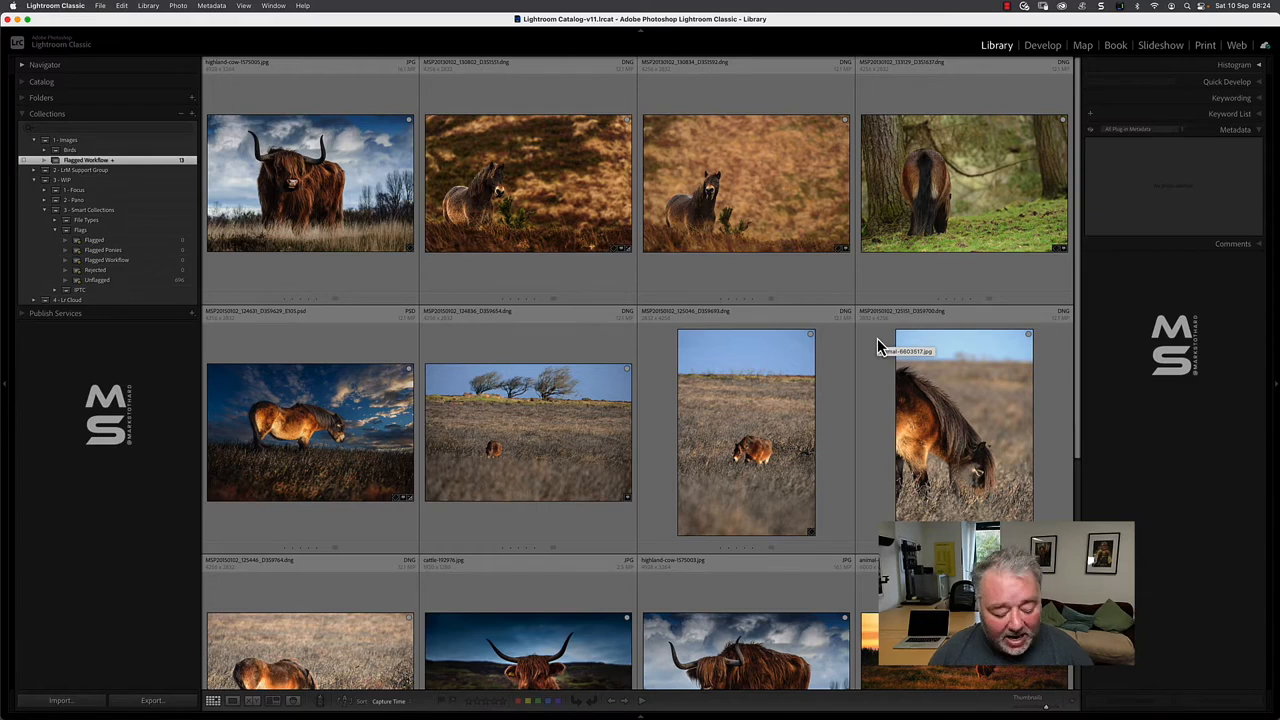
# - Hide the side panels so the photo grid fills the full window width
pyautogui.press('Tab')
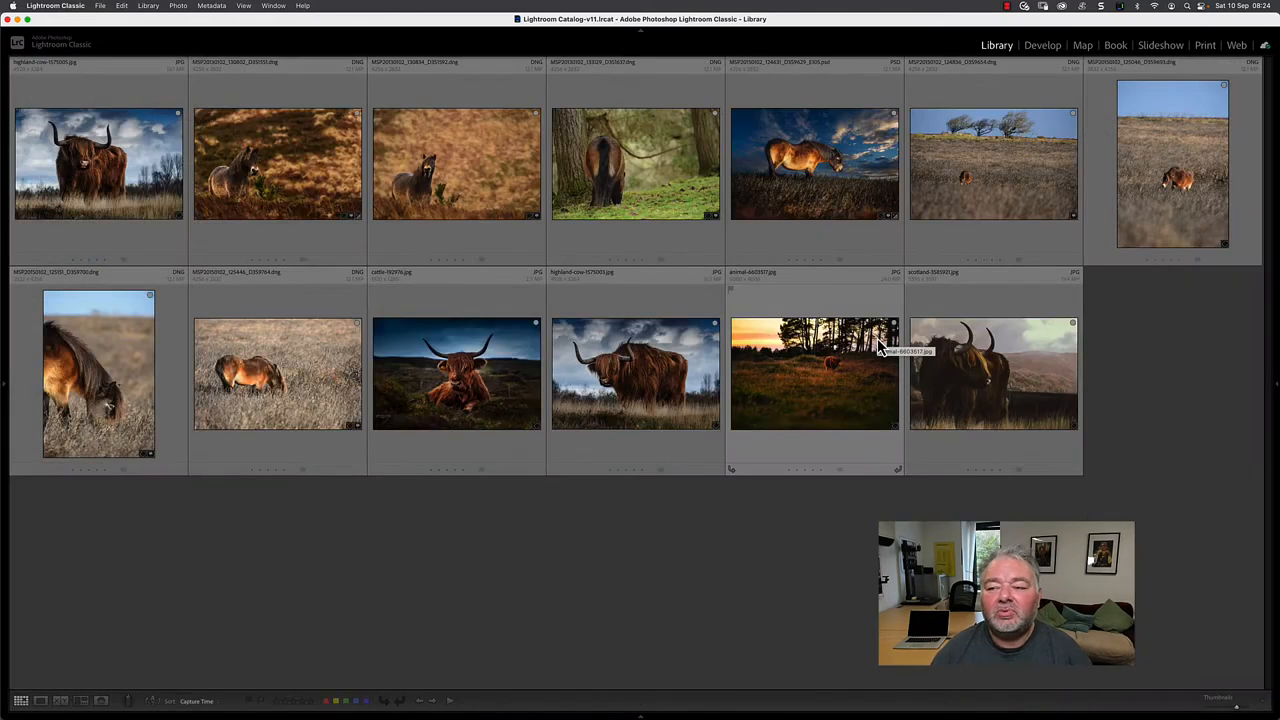
pyautogui.press('Tab')
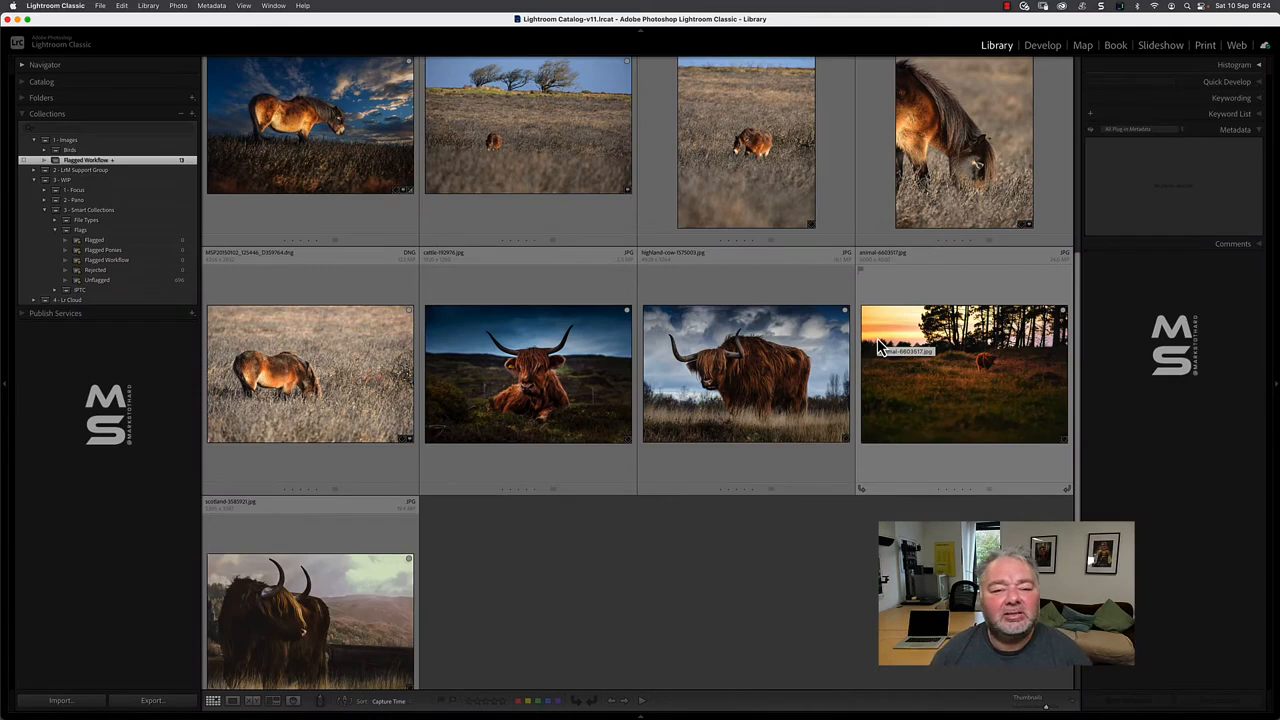
pyautogui.press('Tab')
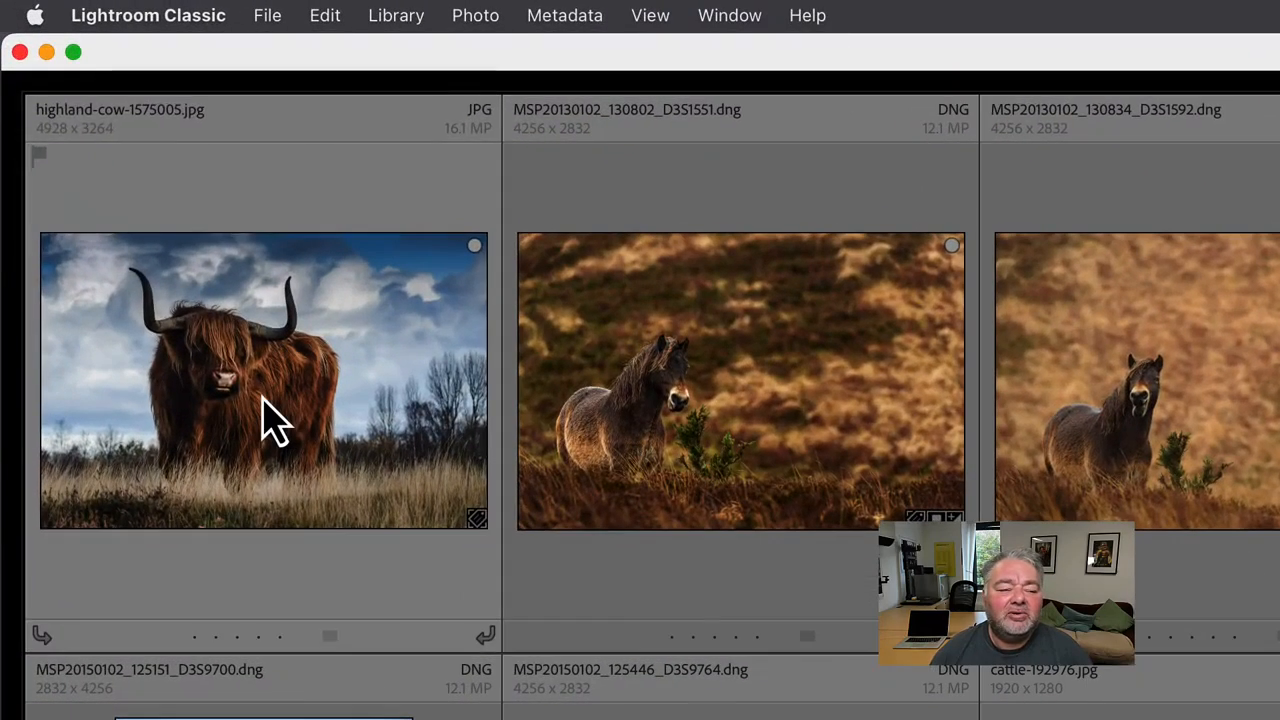
# - Flag highland-cow-1575005.jpg, MSP20130102_130802_D3S1551.dng and the PSD of the pony under the dramatic sky as picks
pyautogui.click(262, 402)
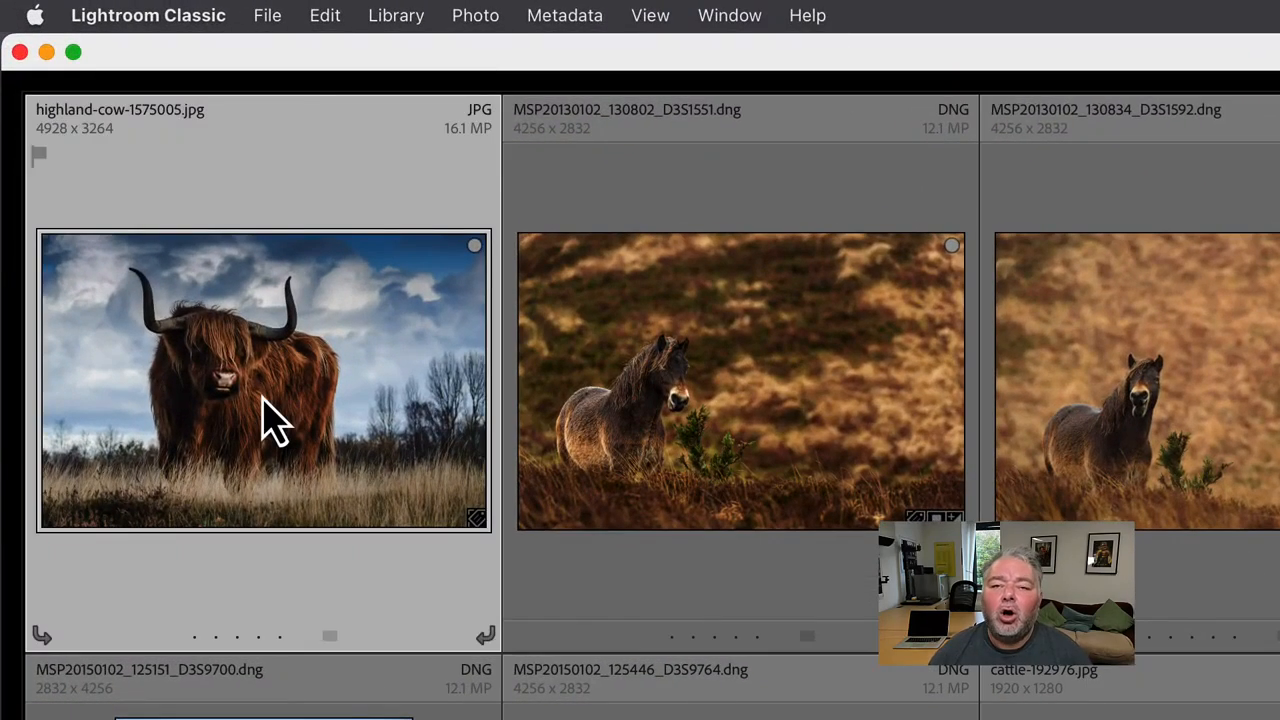
pyautogui.moveTo(263, 402)
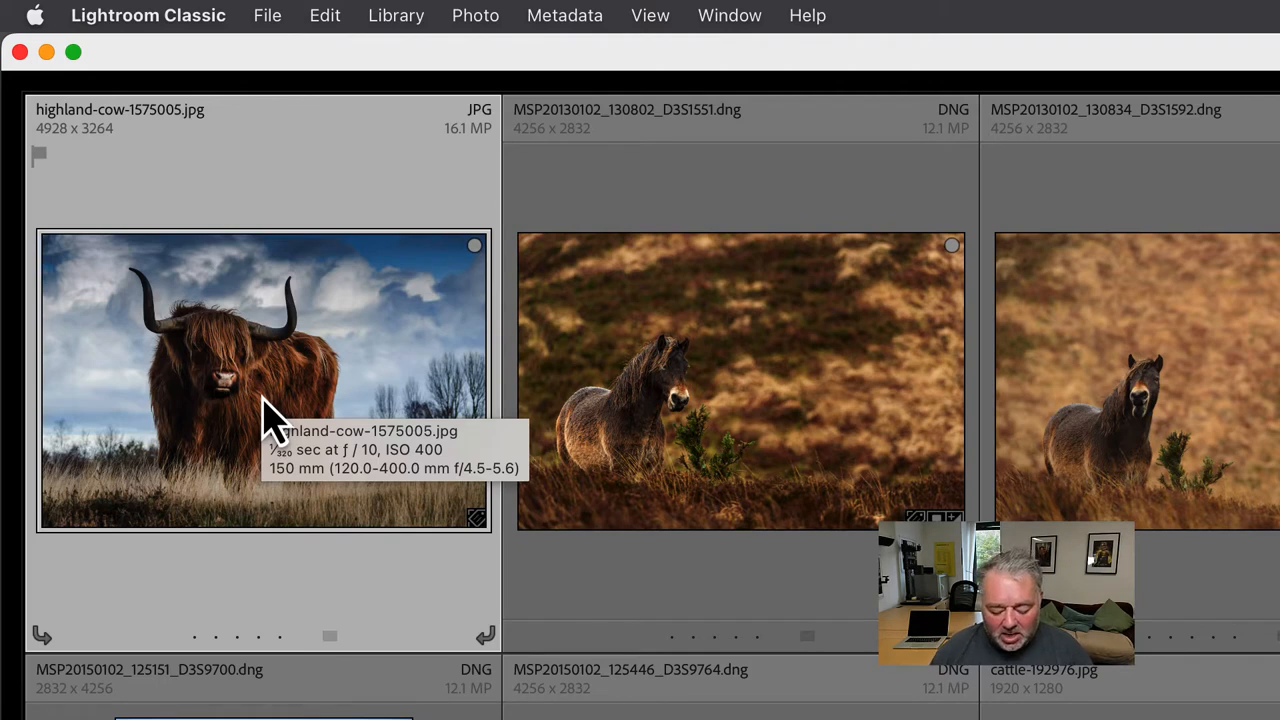
pyautogui.press('p')
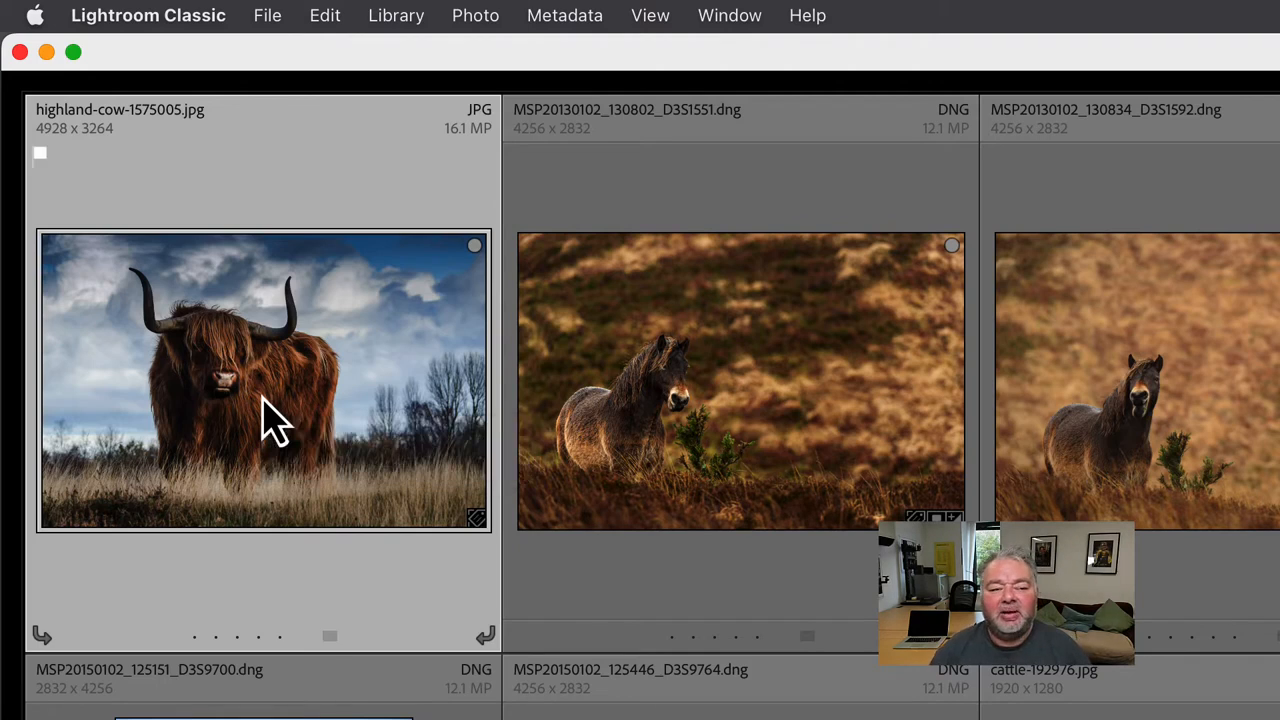
pyautogui.click(628, 358)
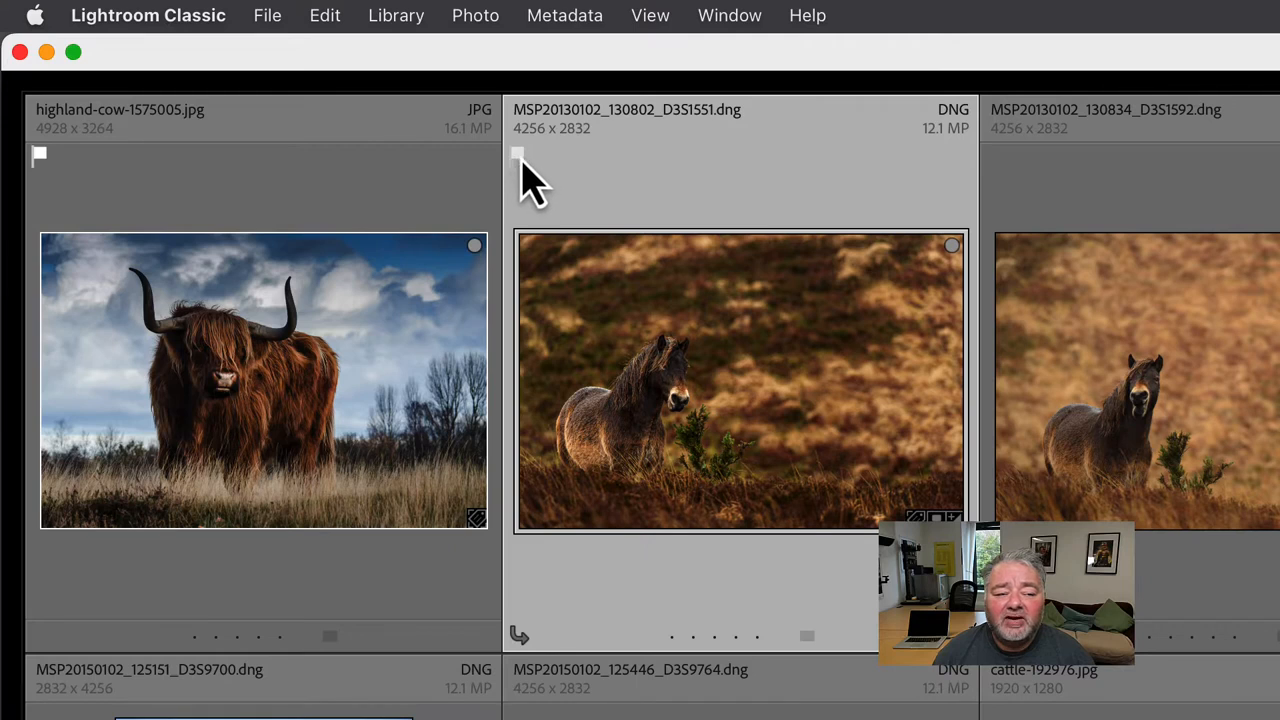
pyautogui.click(517, 155)
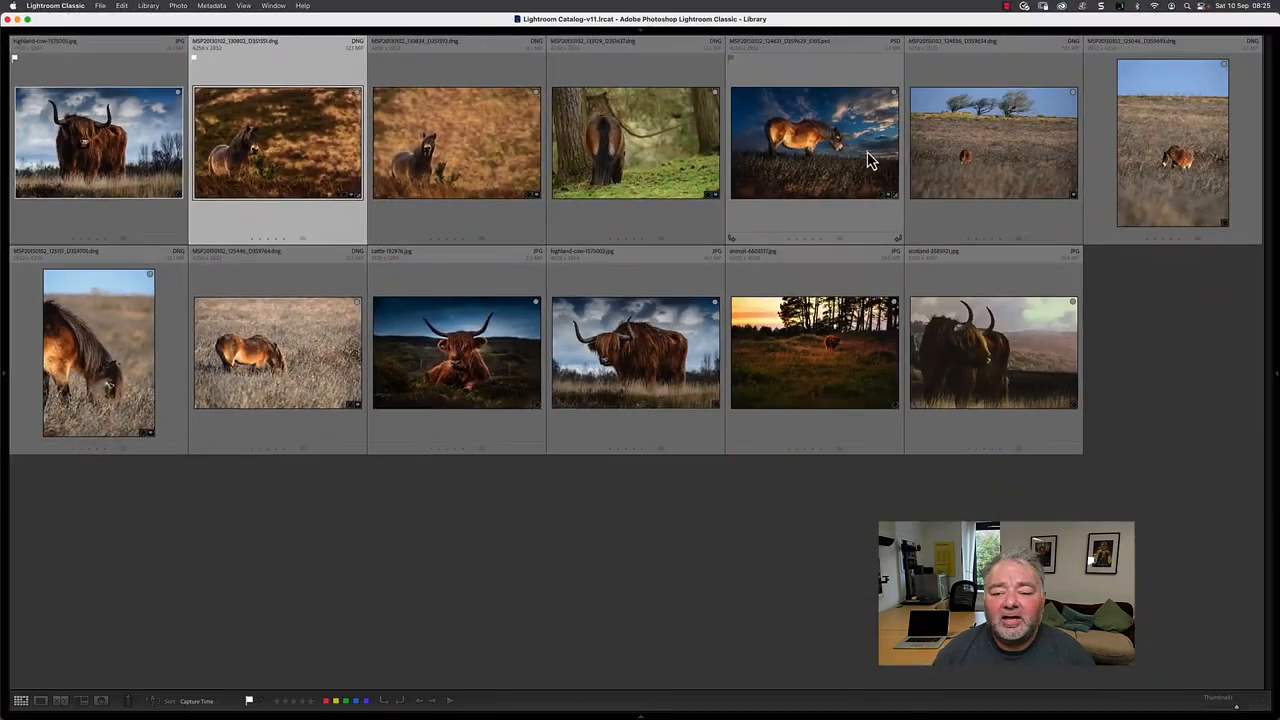
pyautogui.click(897, 166)
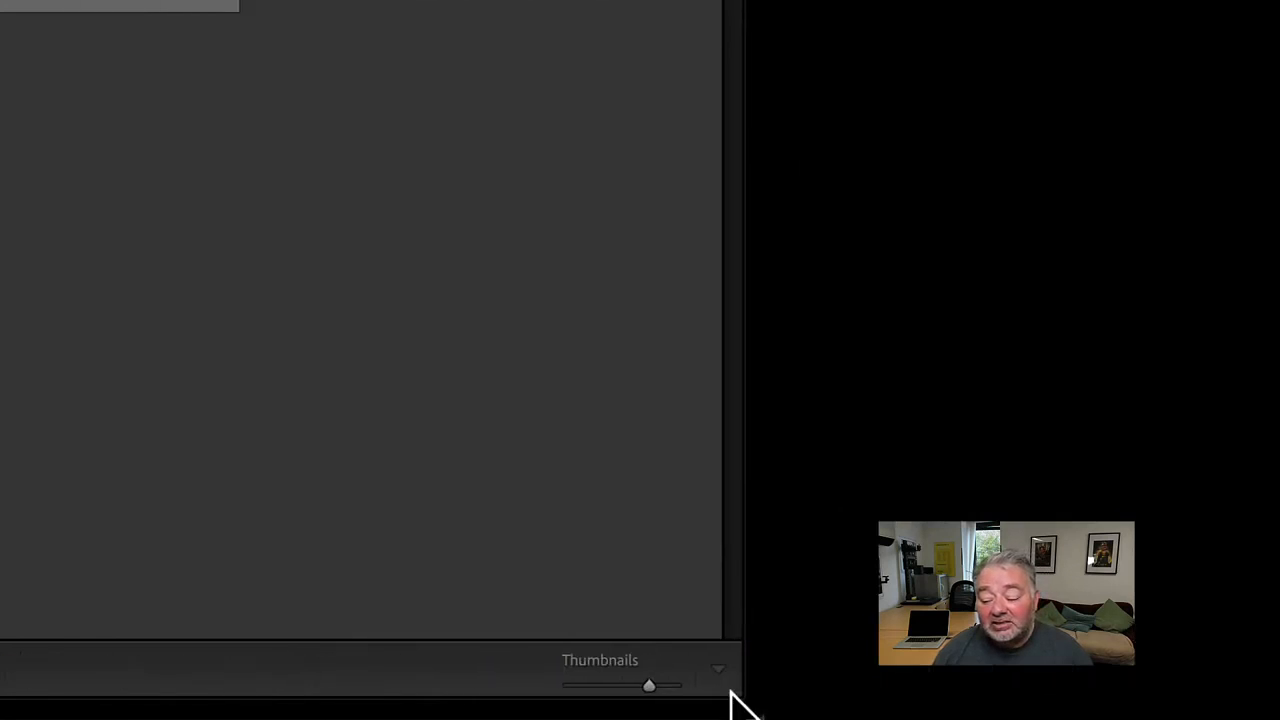
# - Examine which tools can be shown in the Library toolbar, leaving the selection unchanged
pyautogui.click(722, 674)
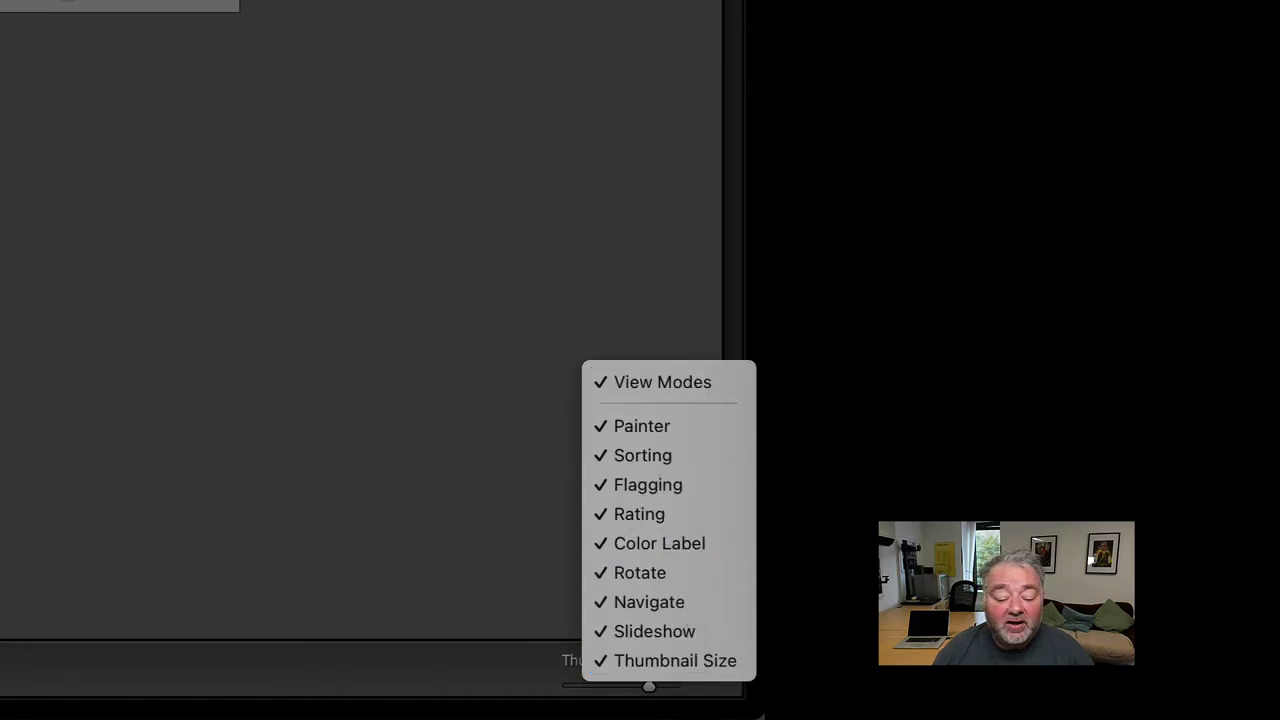
pyautogui.press('Escape')
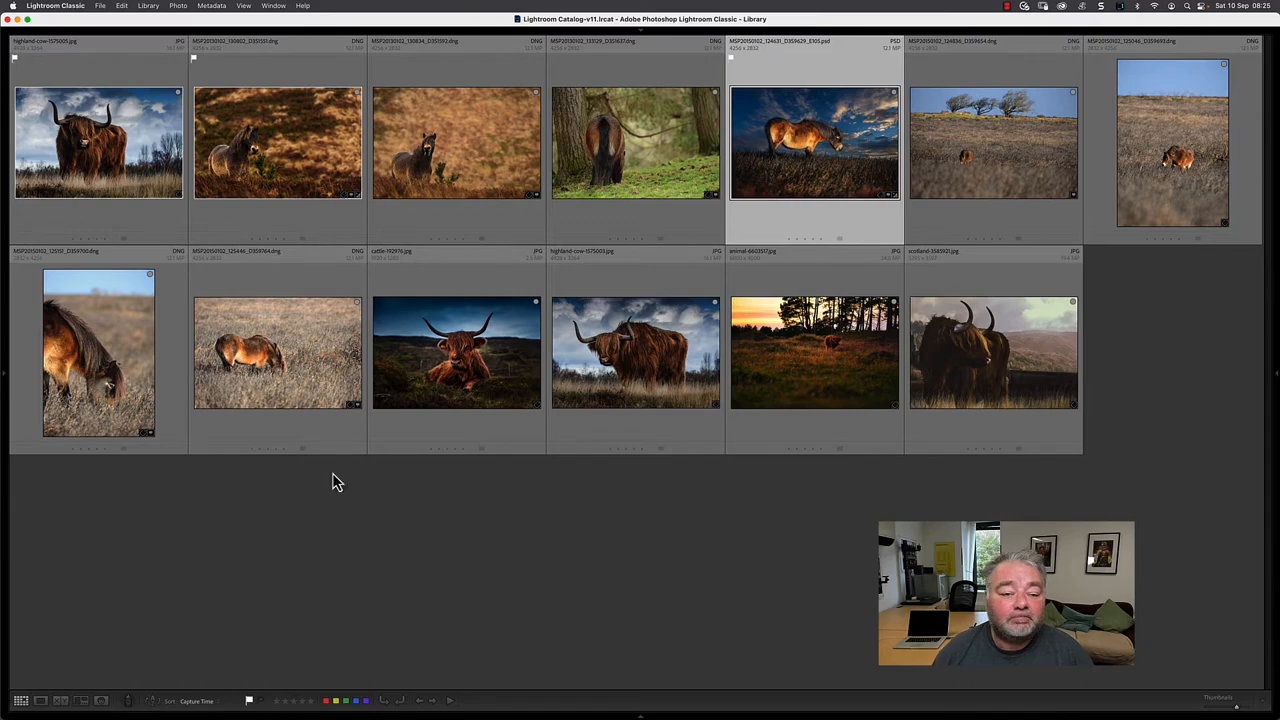
pyautogui.click(395, 590)
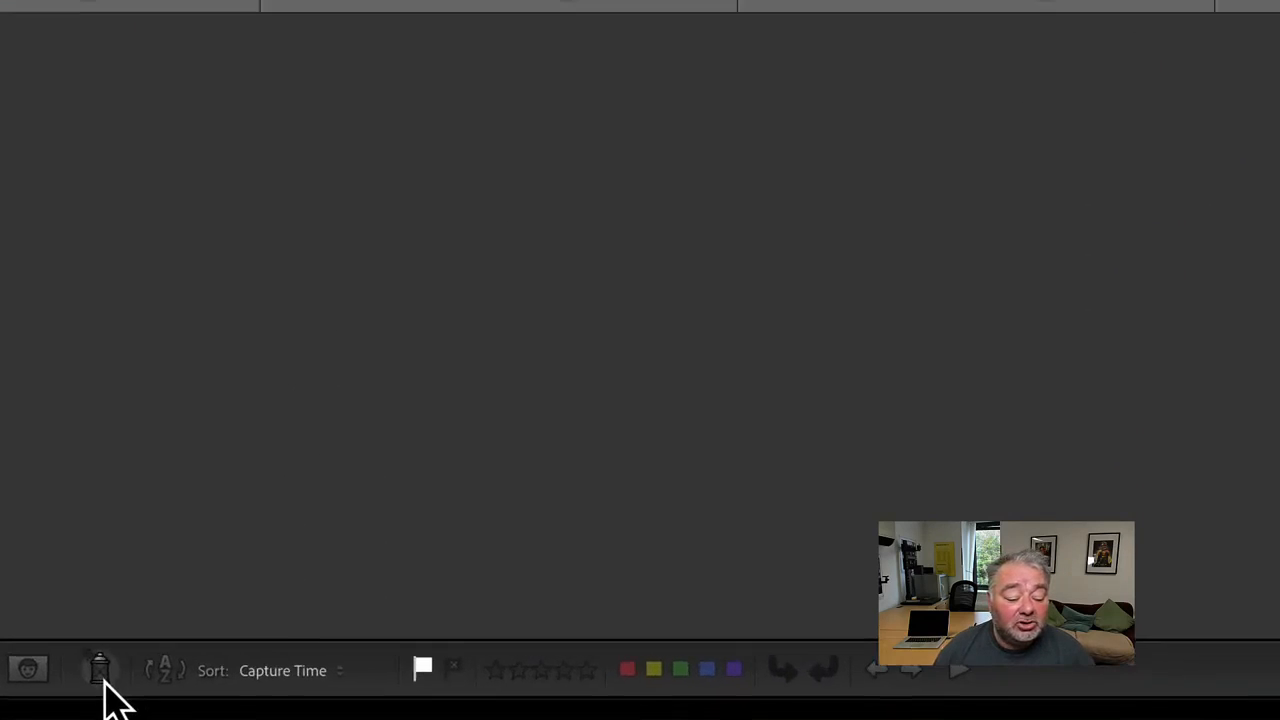
# - Use the Painter with Flag set to Rejected to mark the two portrait pony photos and the windswept-trees photo as rejected, then put it away
pyautogui.click(103, 679)
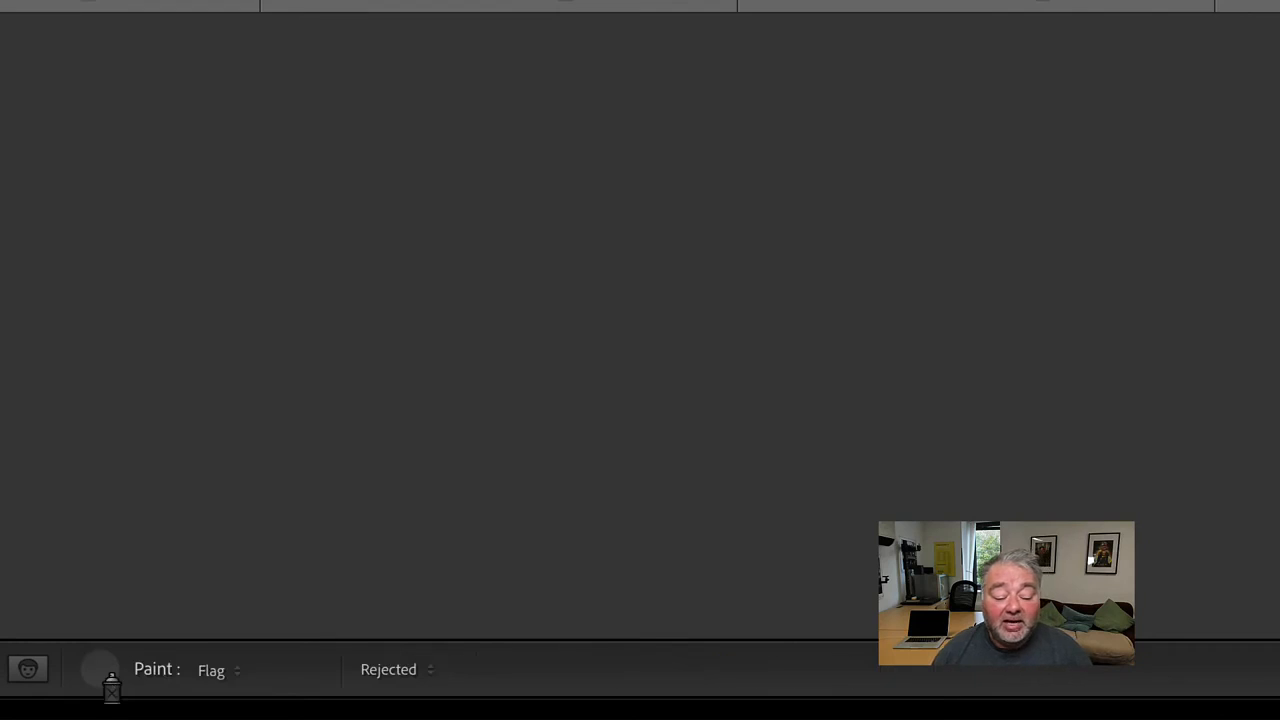
pyautogui.click(210, 673)
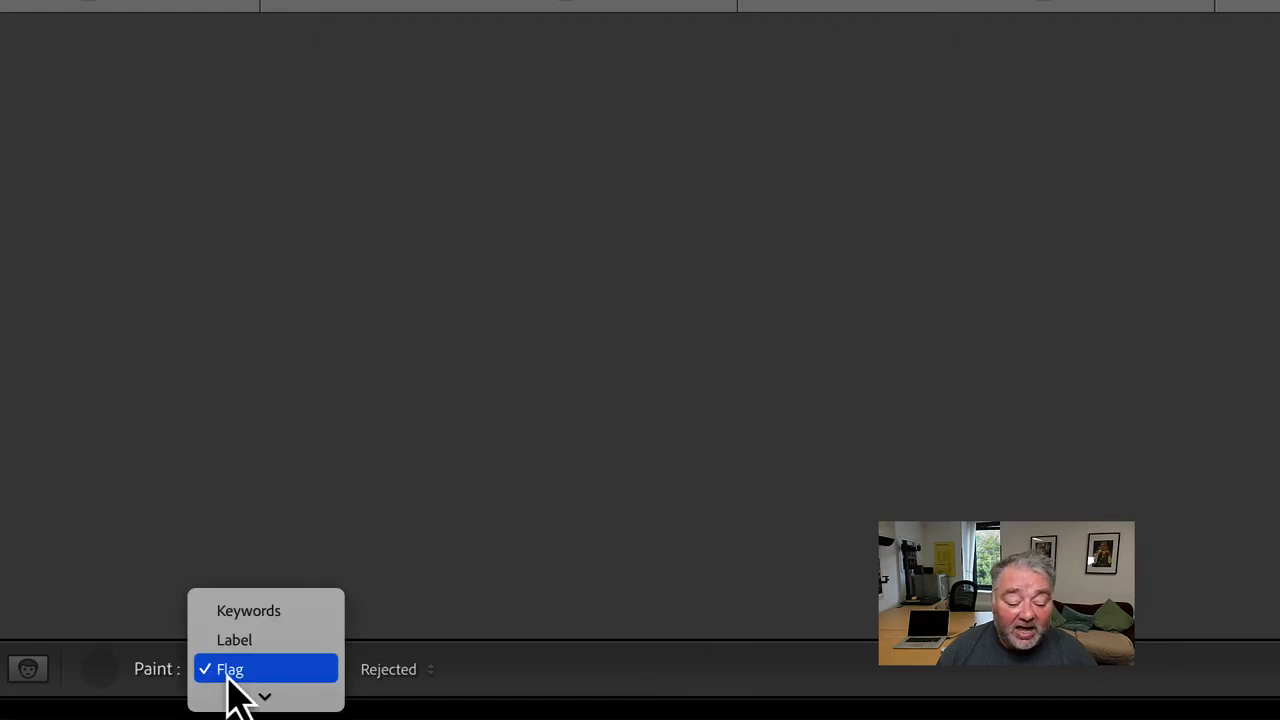
pyautogui.click(228, 676)
pyautogui.click(375, 671)
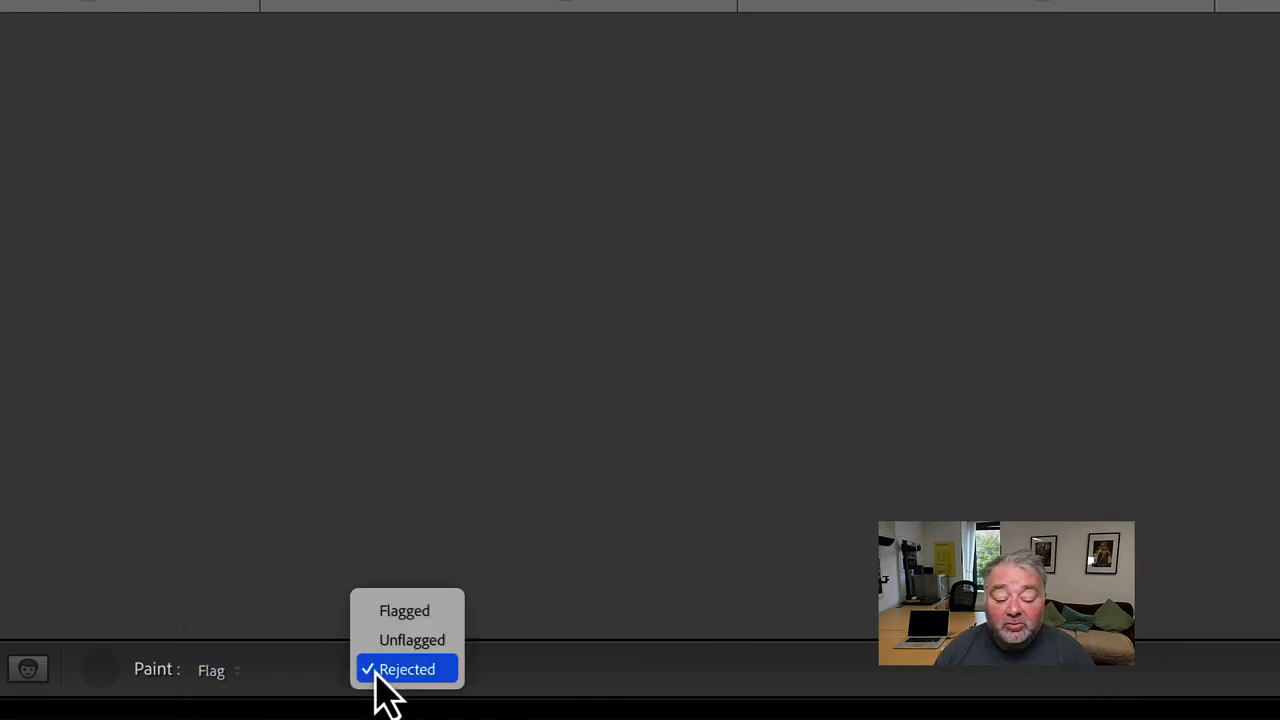
pyautogui.click(377, 672)
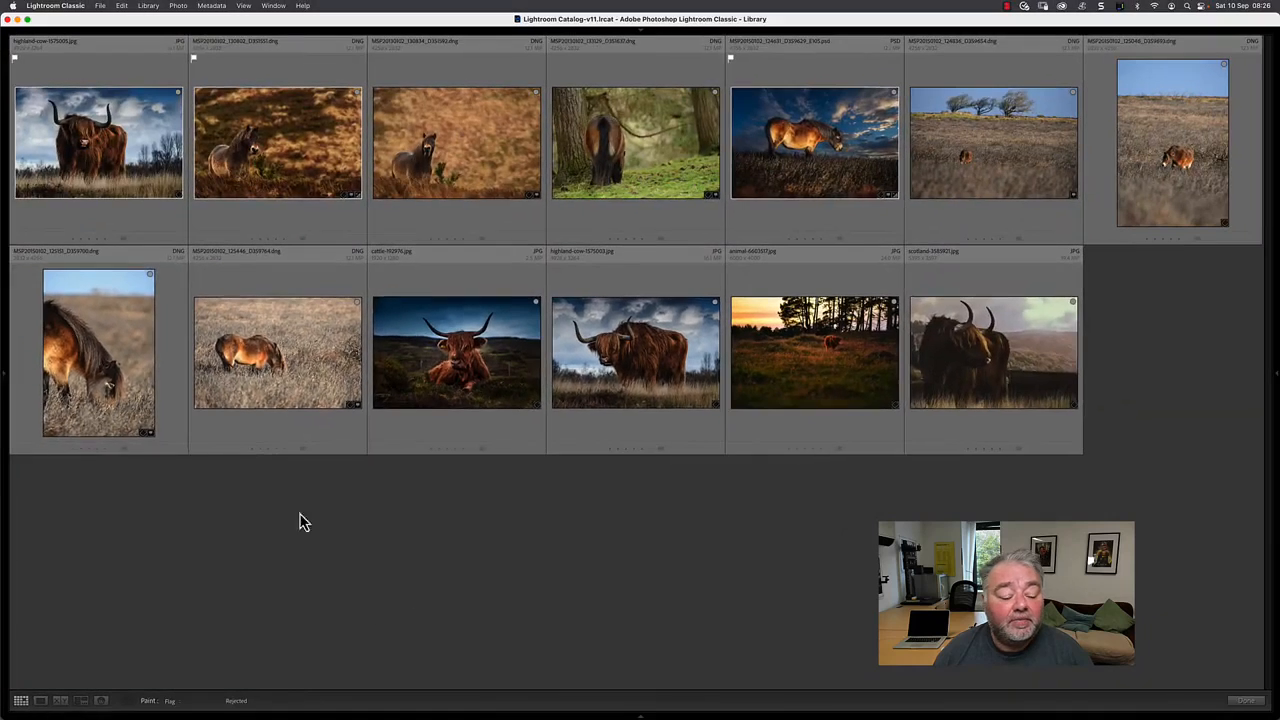
pyautogui.click(101, 333)
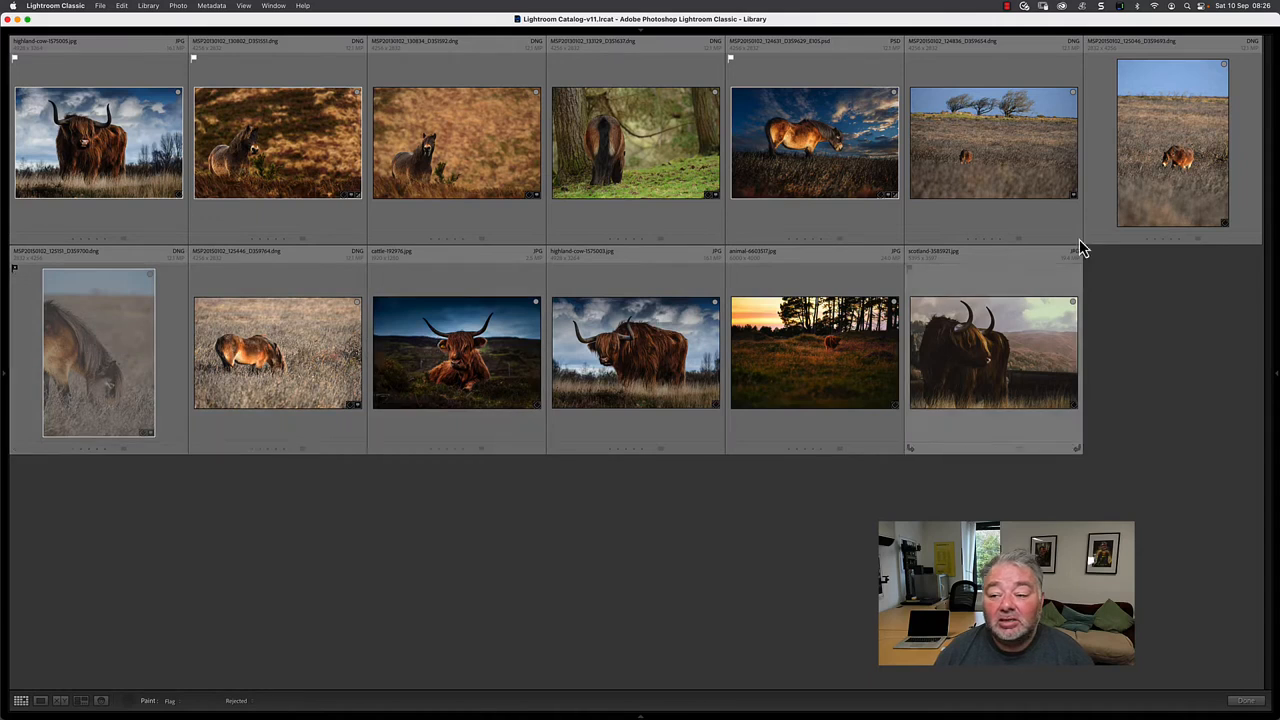
pyautogui.click(1183, 137)
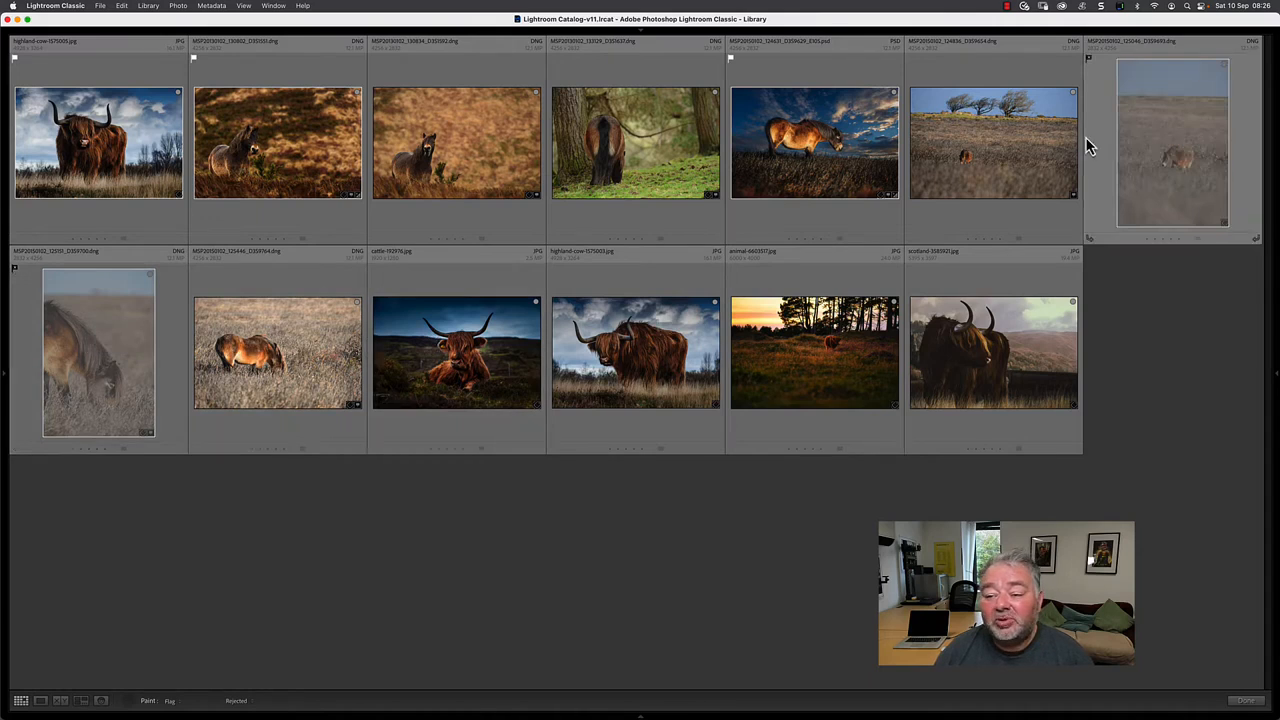
pyautogui.click(1019, 143)
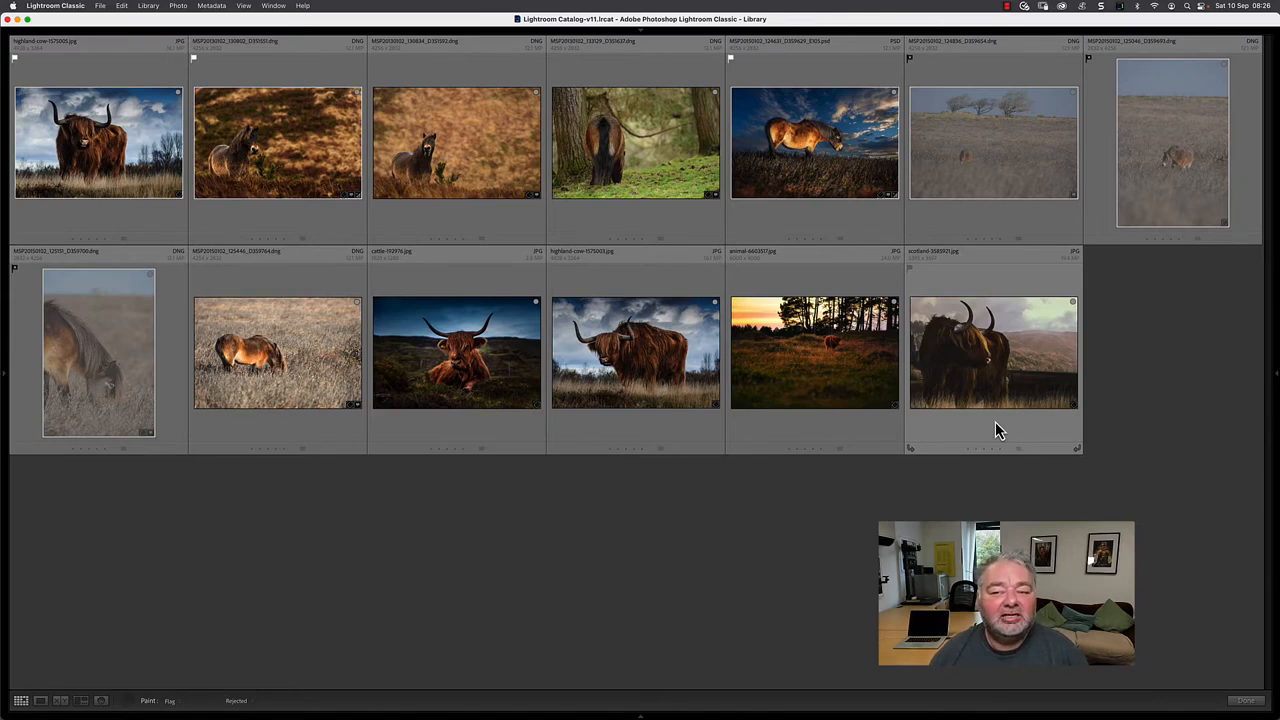
pyautogui.click(128, 703)
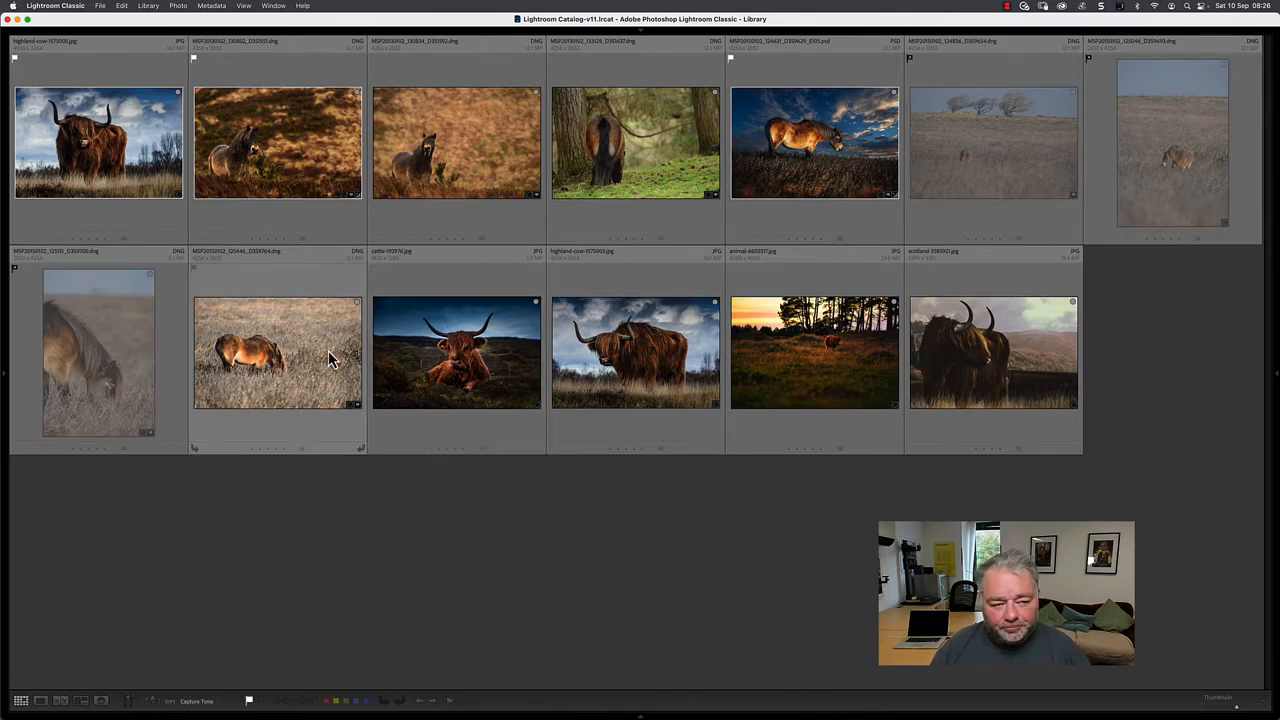
# - Remove the flags from all photos in the collection and clear the selection
pyautogui.moveTo(328, 350)
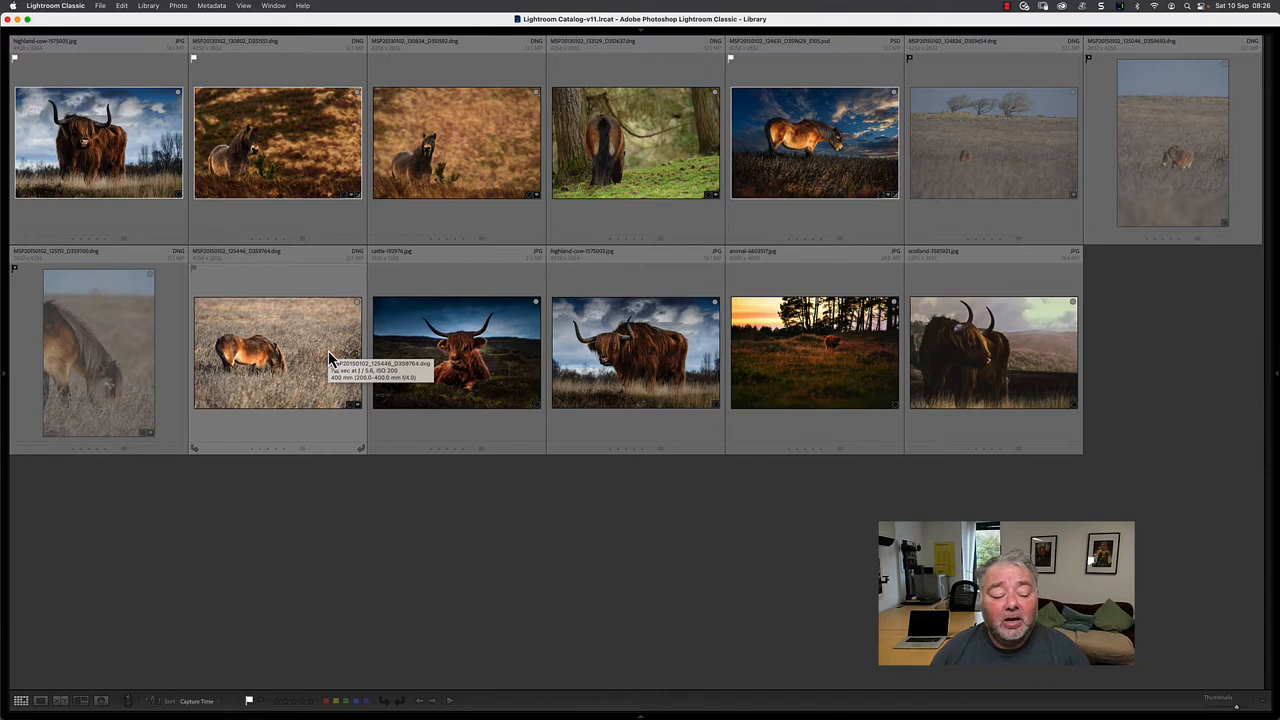
pyautogui.click(328, 350)
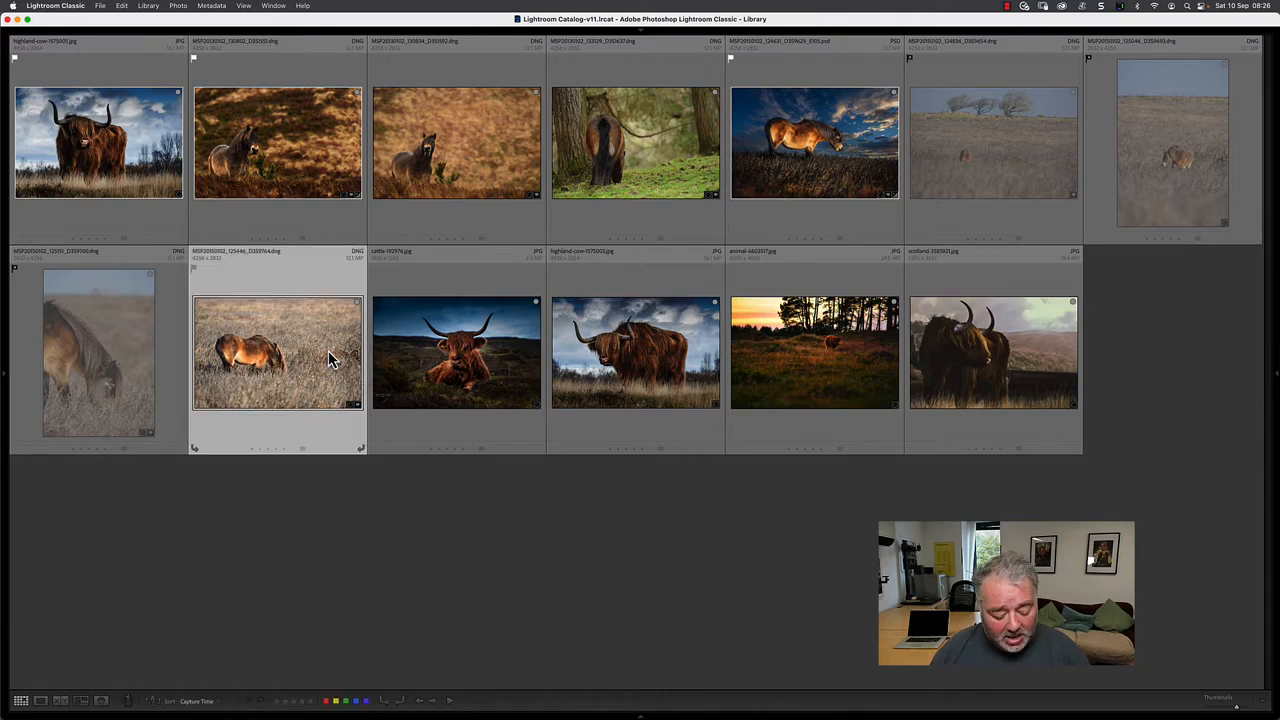
pyautogui.press('super+a')
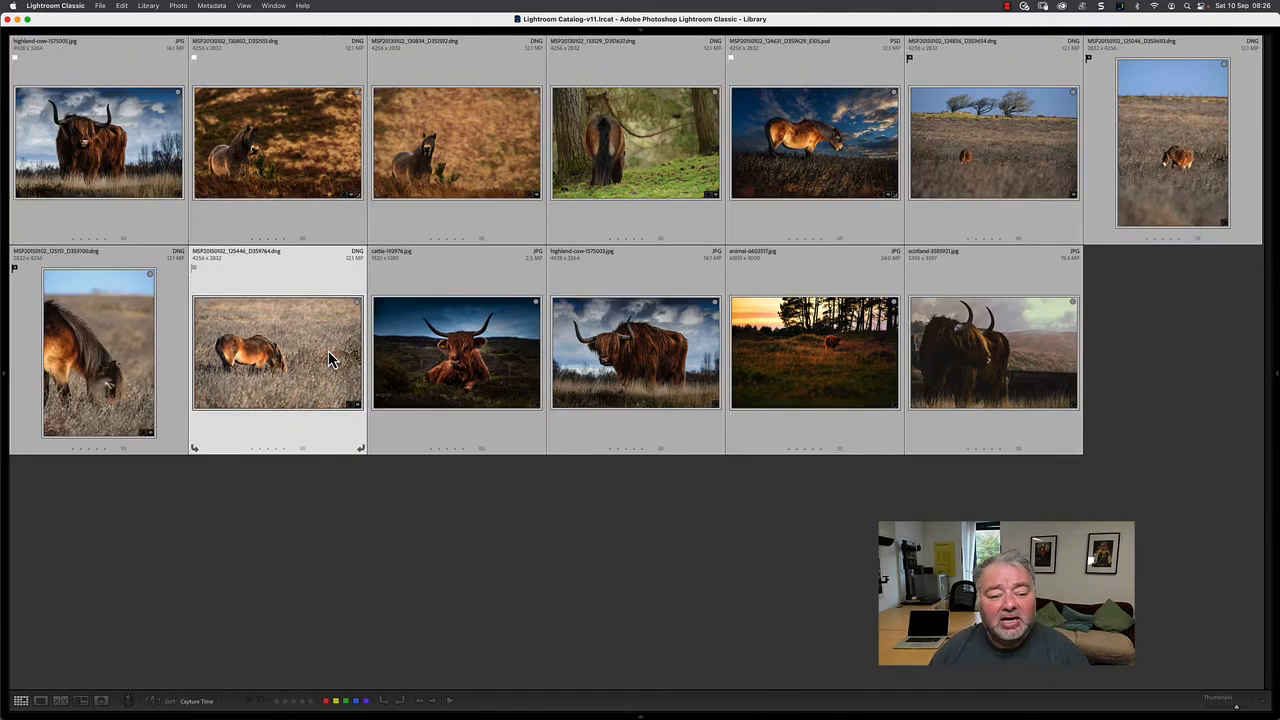
pyautogui.press('u')
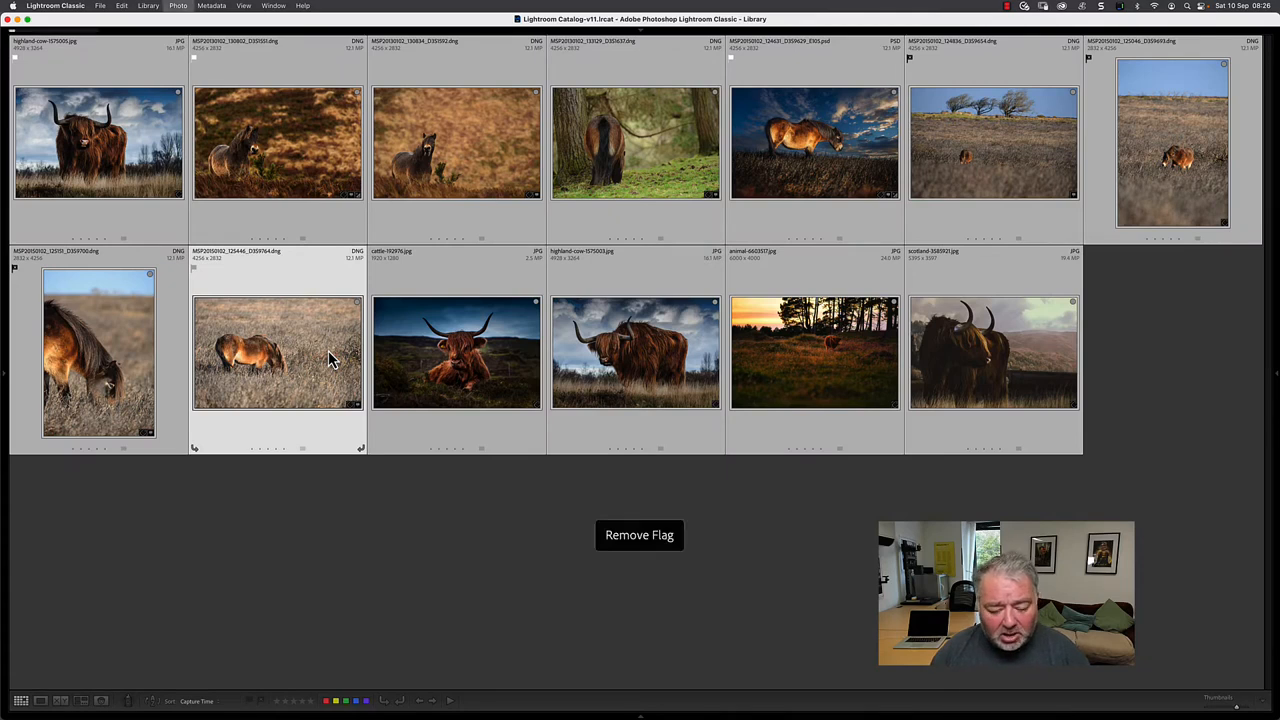
pyautogui.click(340, 575)
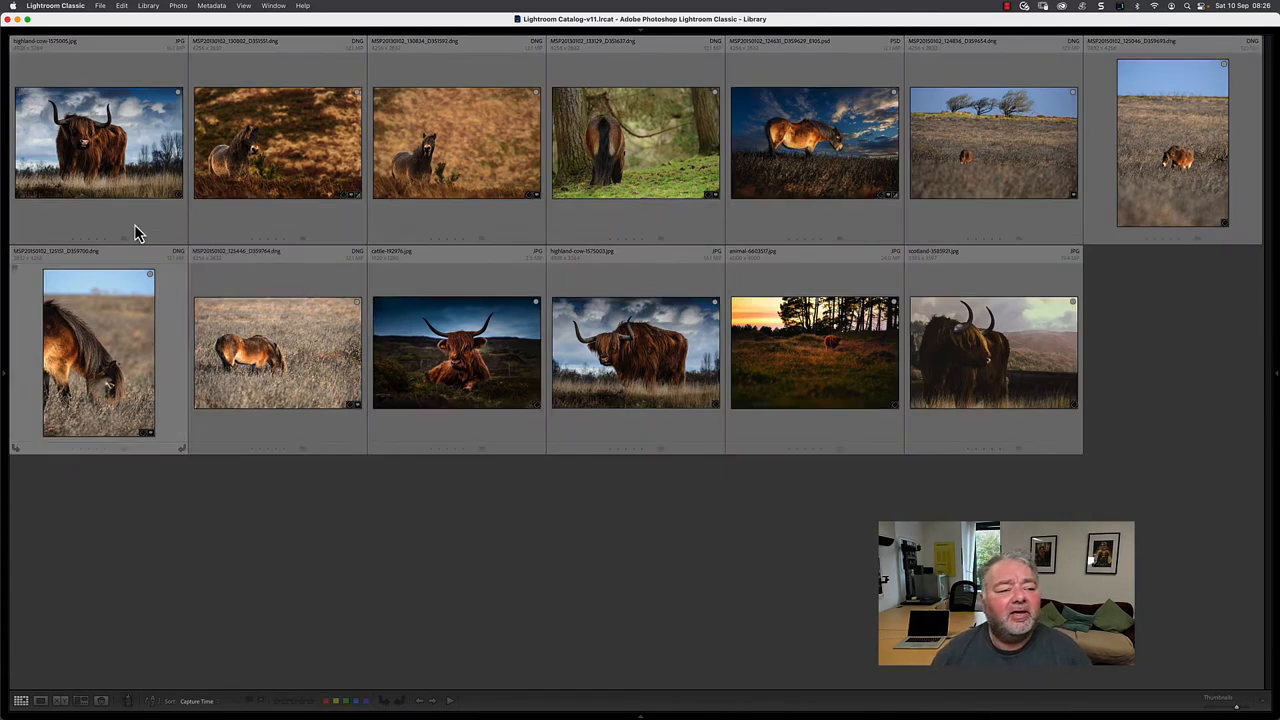
# - Flag highland-cow-1575005.jpg as a pick and move on to the next photo
pyautogui.click(124, 167)
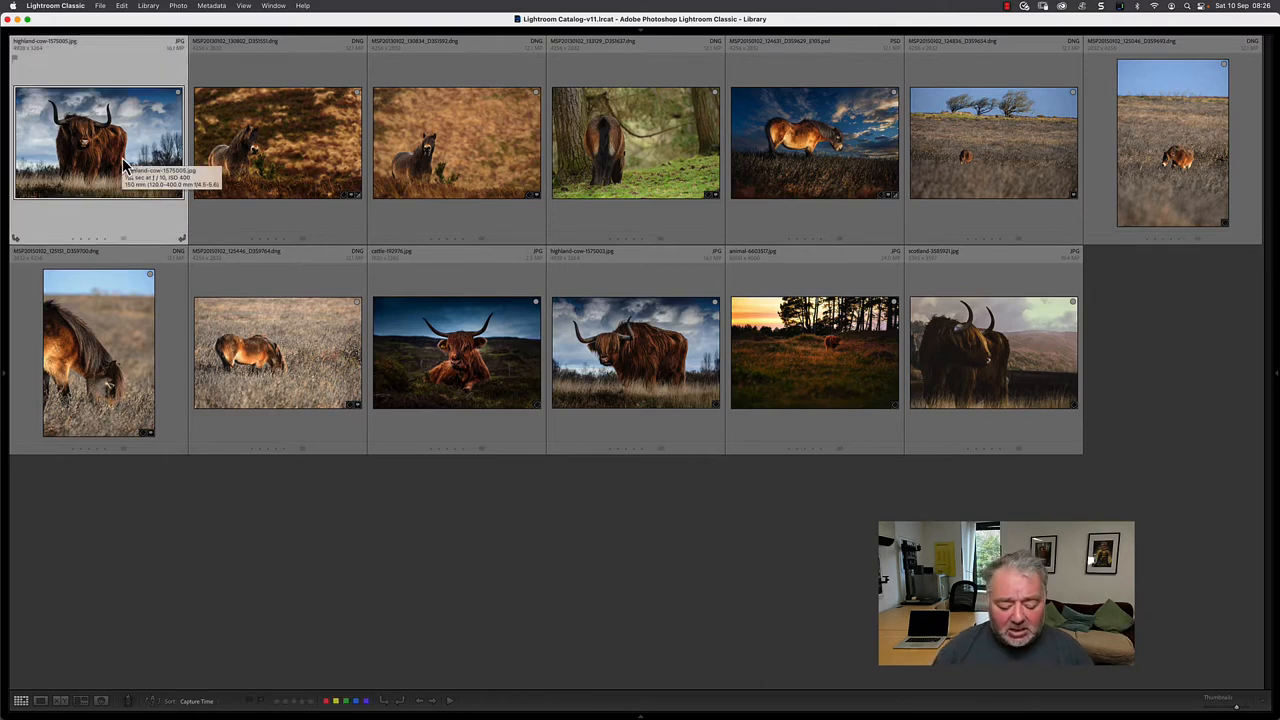
pyautogui.press('p')
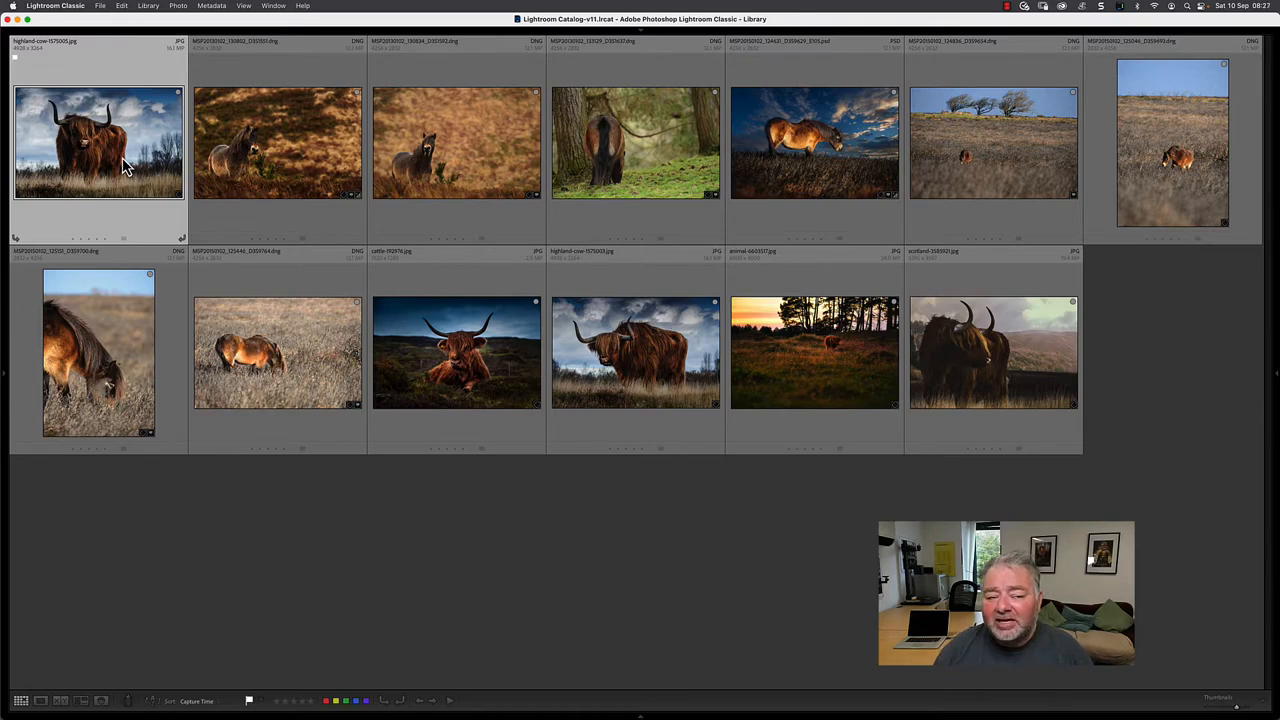
pyautogui.press('Right')
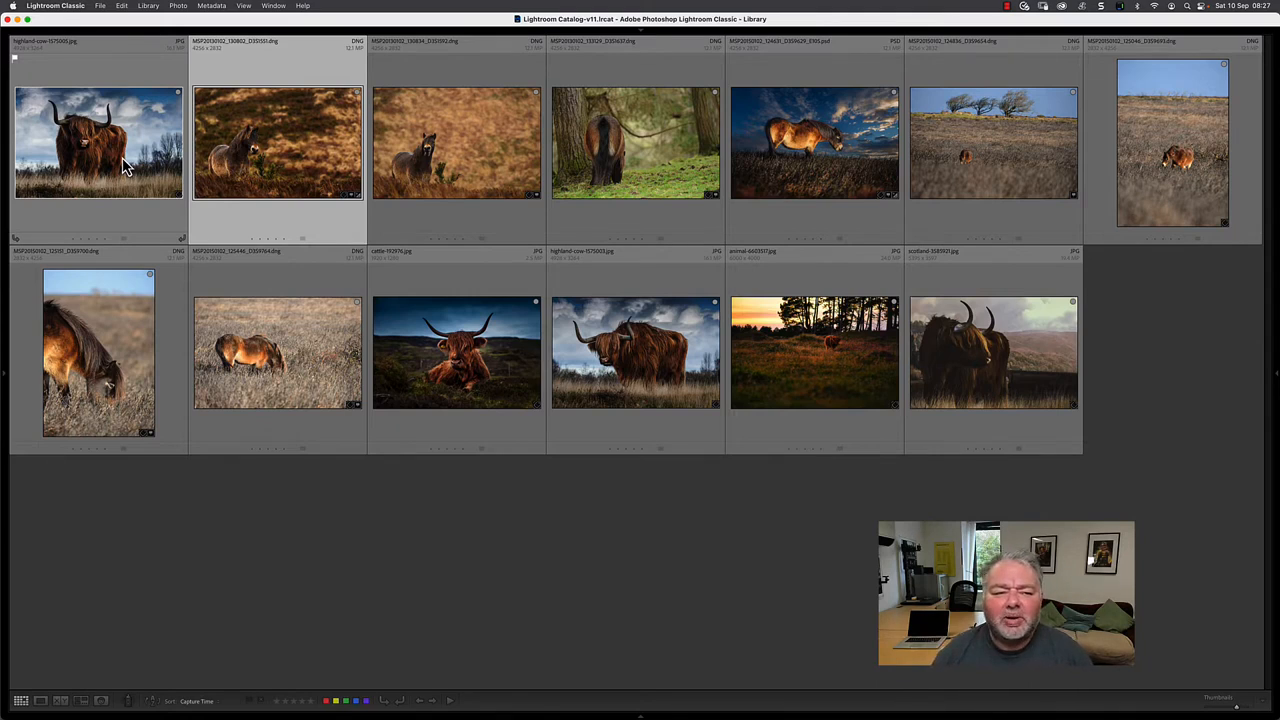
# - Turn on Auto Advance and flag the four photos following highland-cow-1575005.jpg, in order, as pick, reject, reject and pick
pyautogui.click(180, 7)
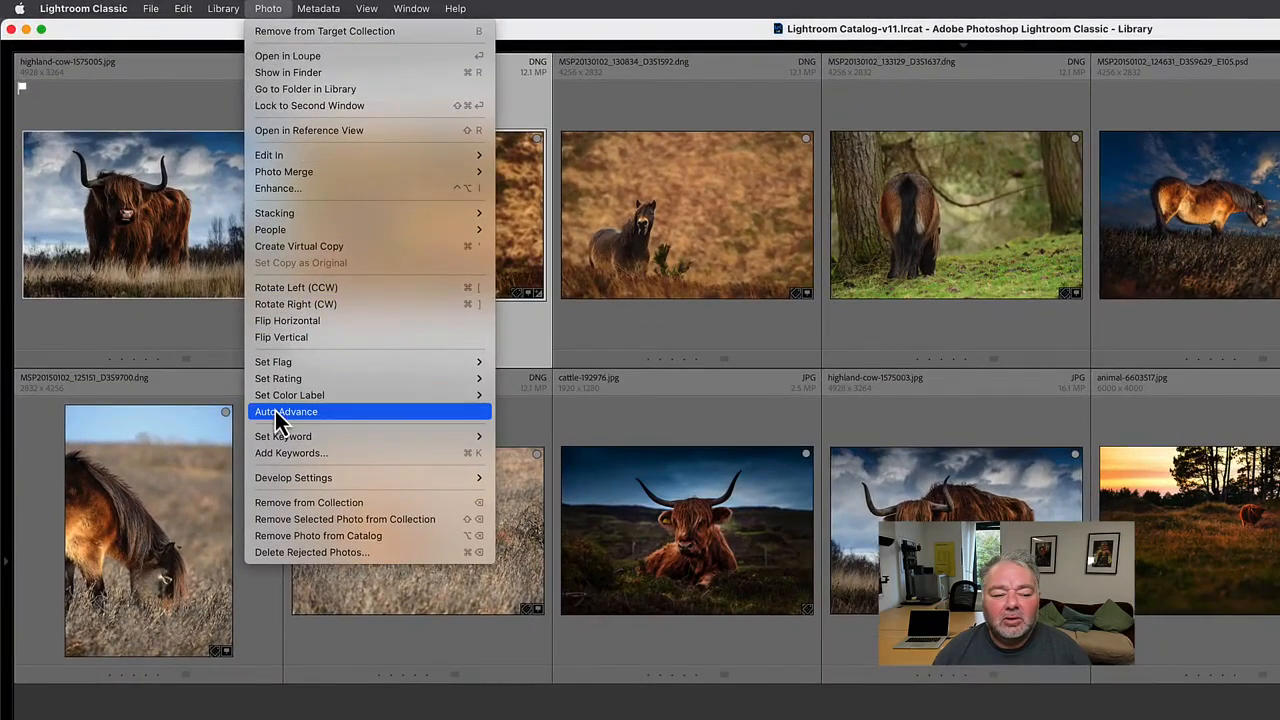
pyautogui.click(276, 411)
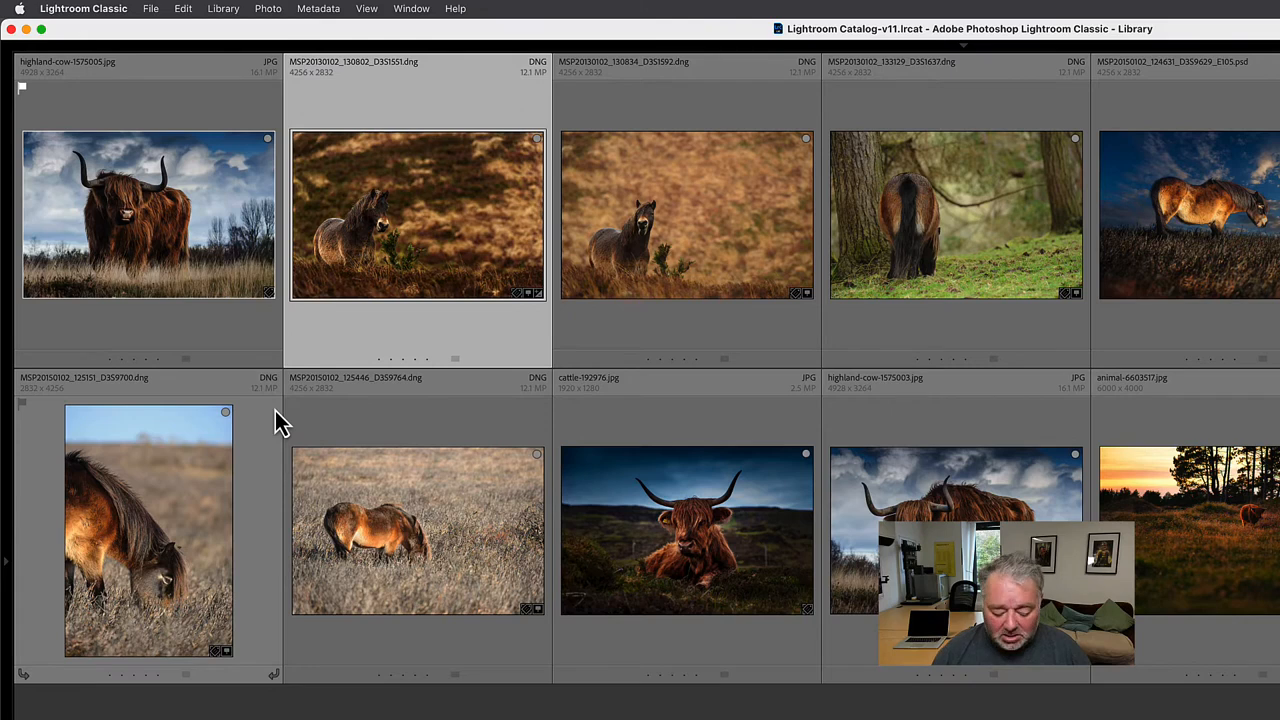
pyautogui.press('p')
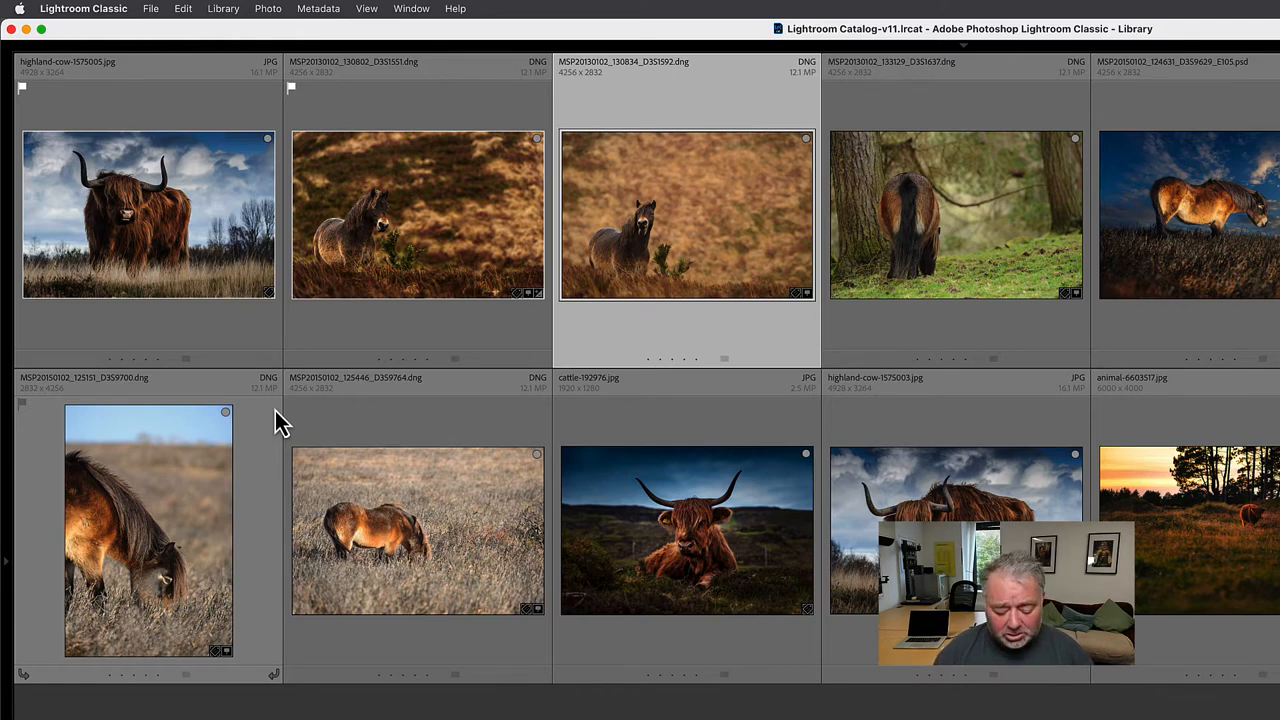
pyautogui.press('x')
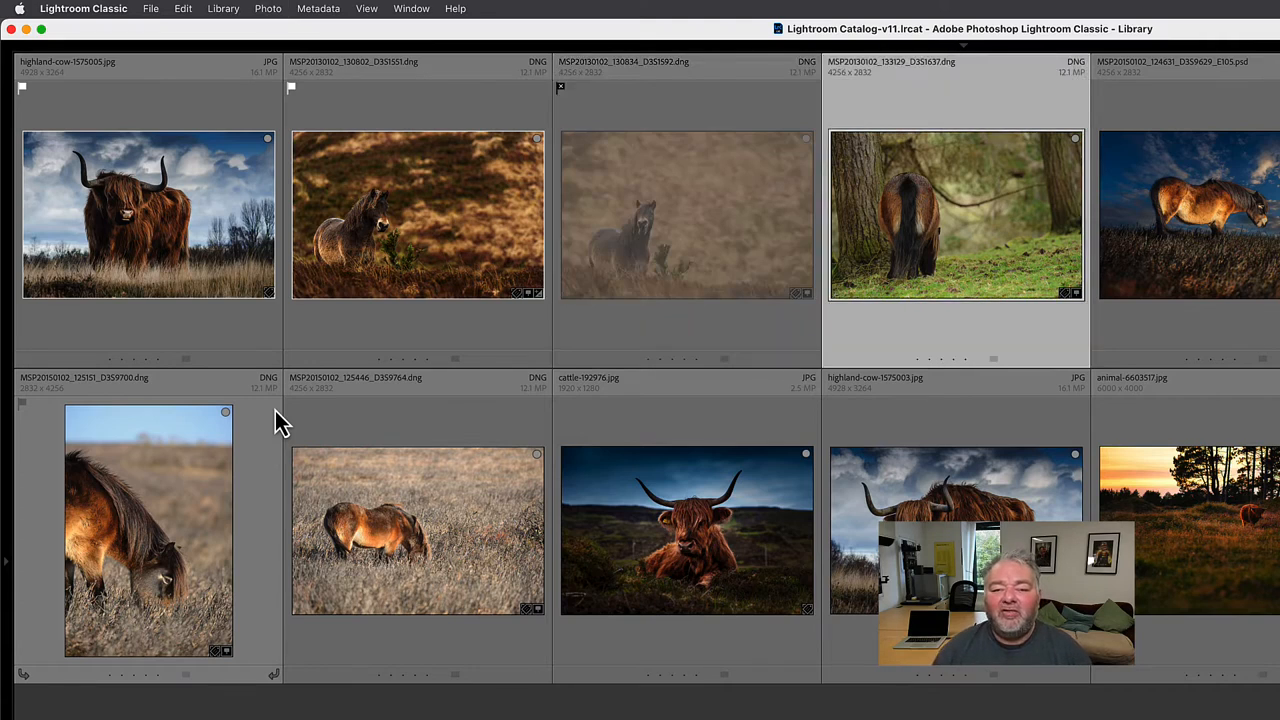
pyautogui.click(270, 9)
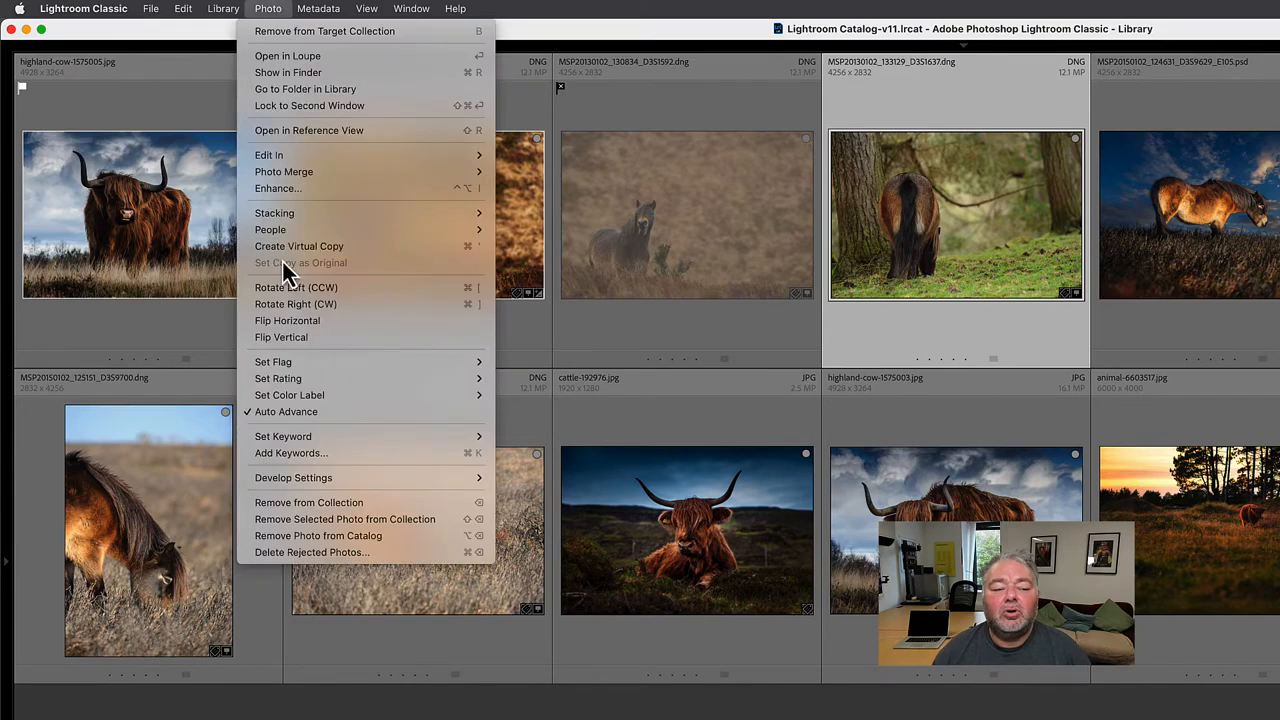
pyautogui.click(298, 413)
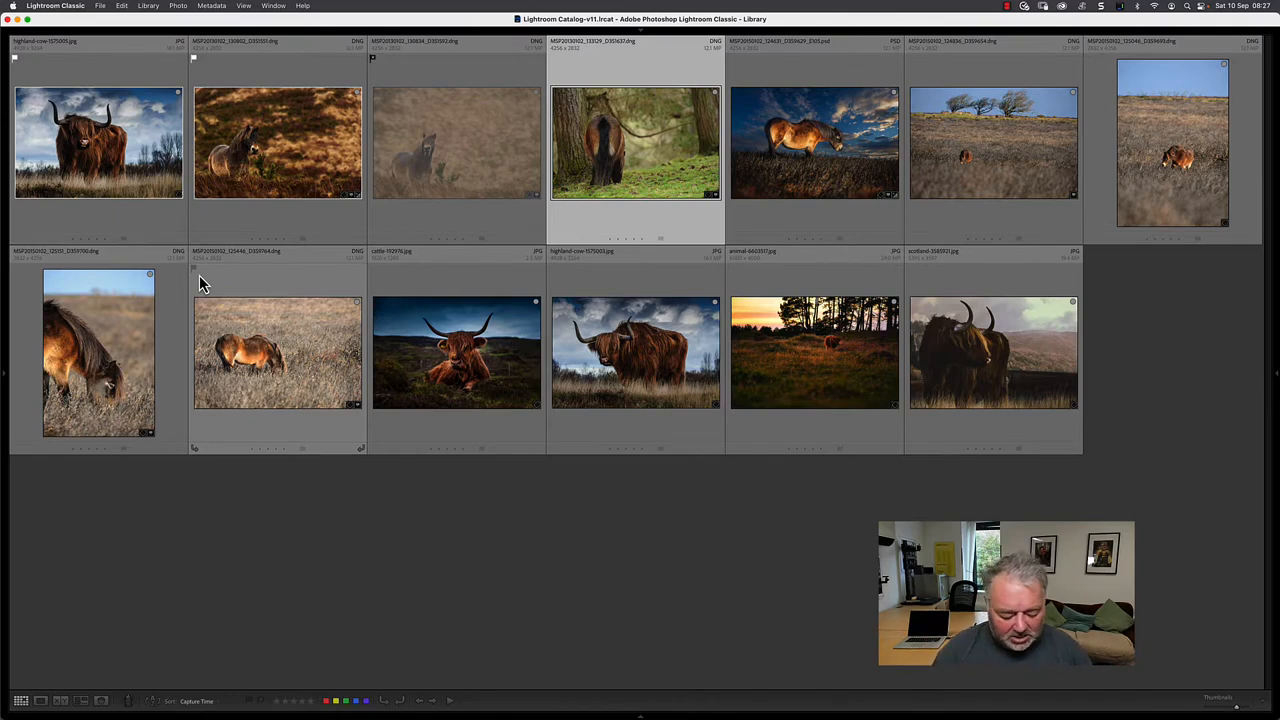
pyautogui.press('x')
pyautogui.press('p')
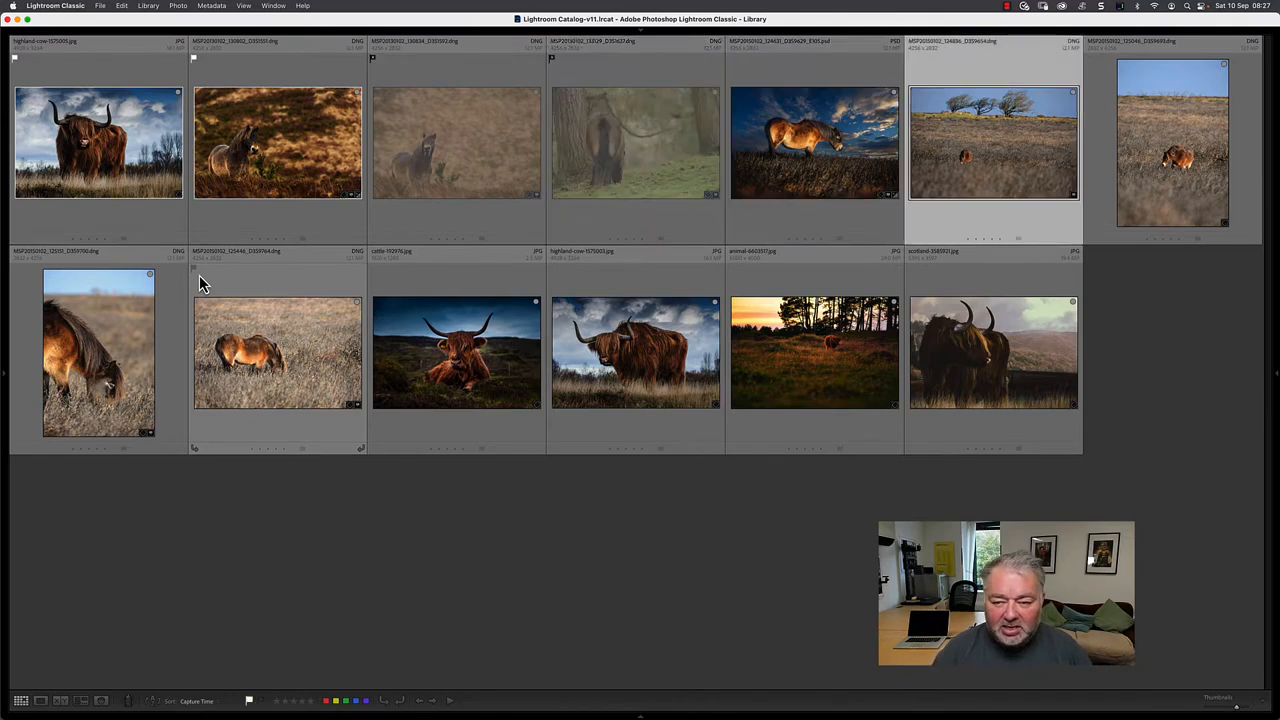
# - Flag the windswept-trees photo as pick, the next three as rejects, the next two as picks and the last two as rejects
pyautogui.press('p')
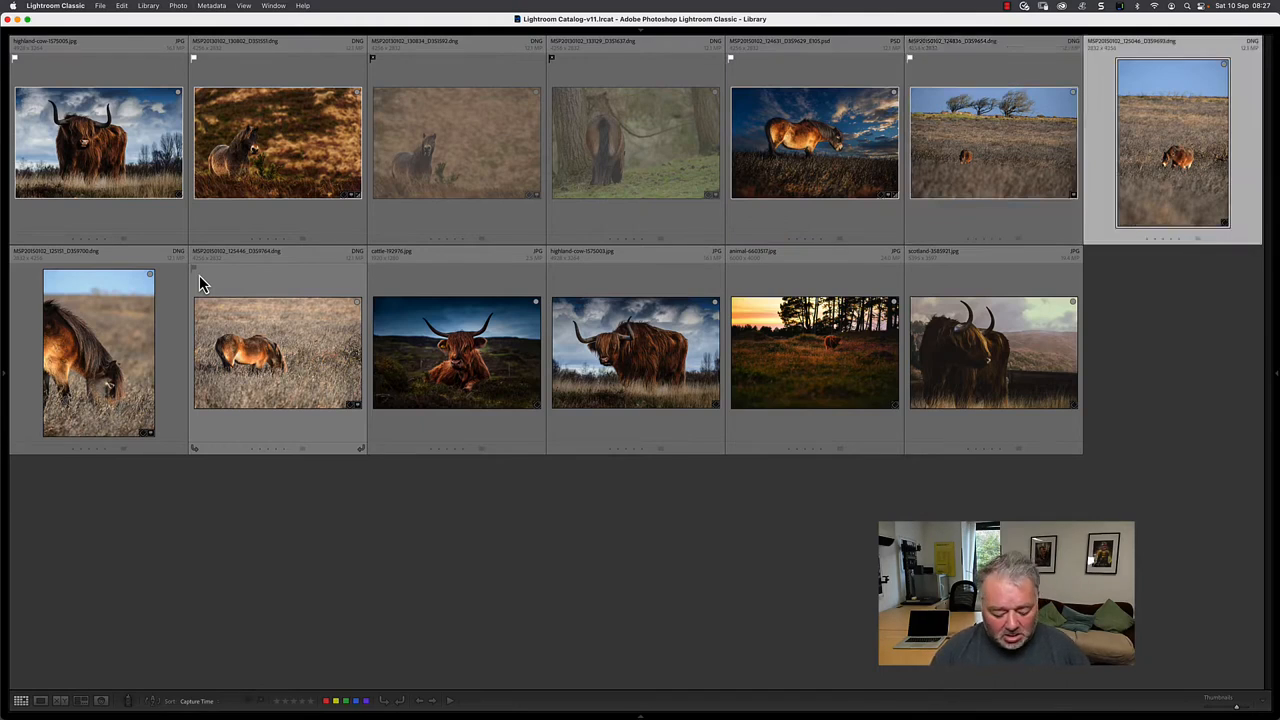
pyautogui.press('x')
pyautogui.press('x')
pyautogui.press('x')
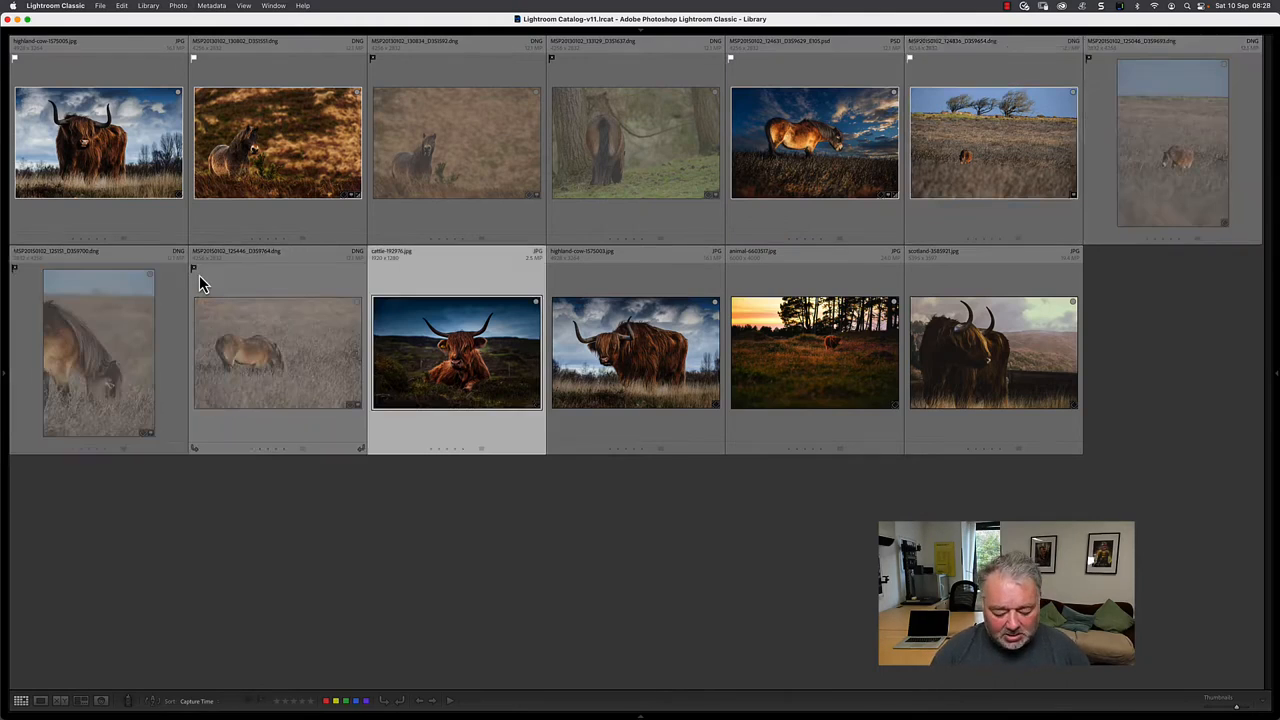
pyautogui.press('p')
pyautogui.press('p')
pyautogui.press('x')
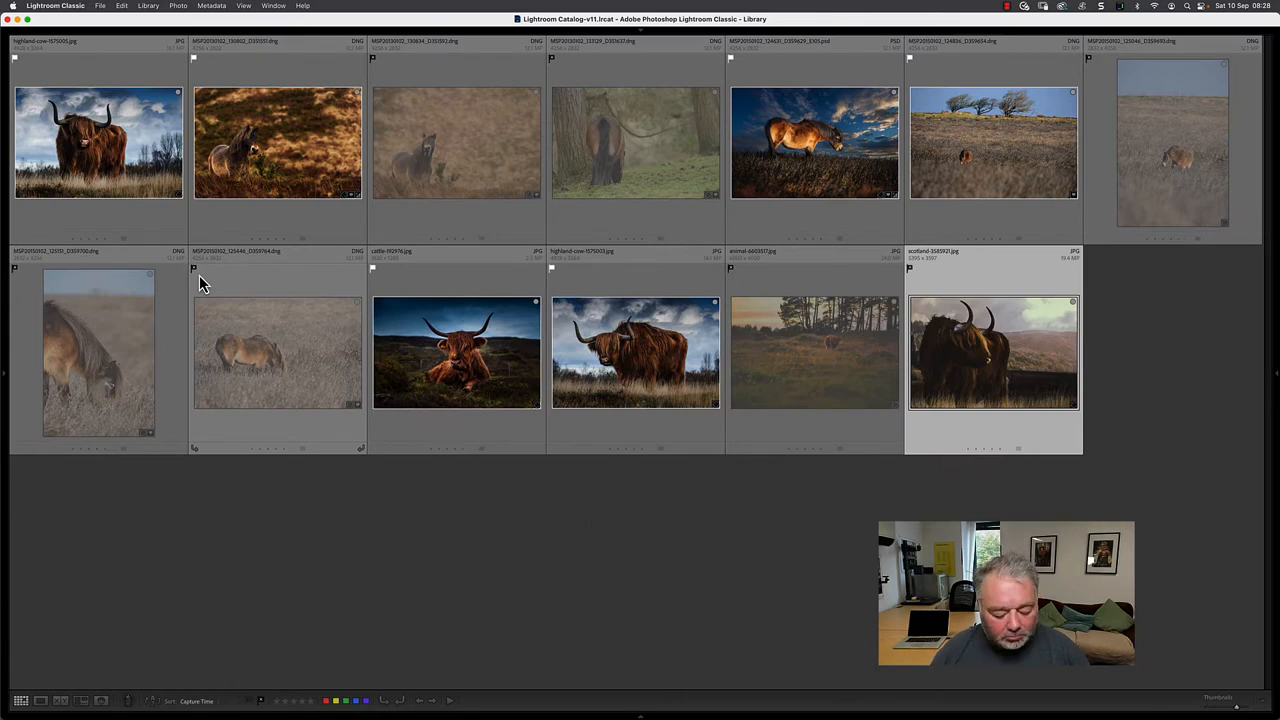
# - Remove the flags from every photo in the collection and deselect them all
pyautogui.press('super+a')
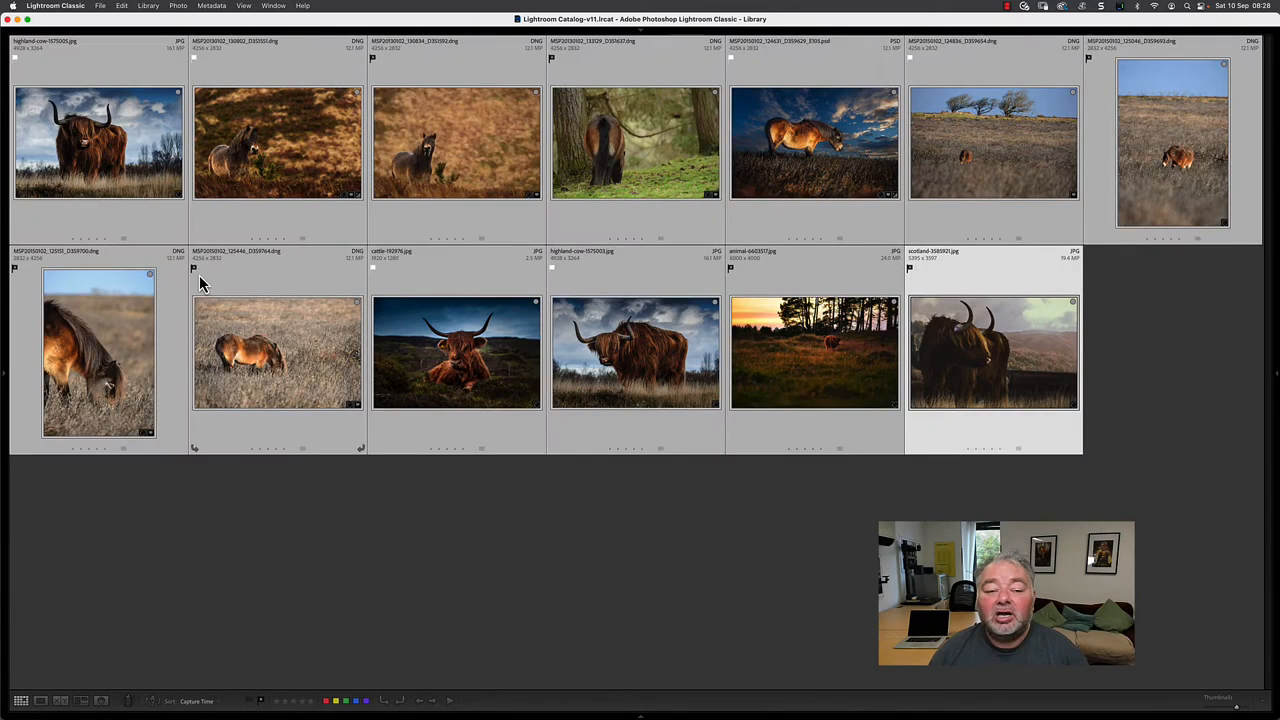
pyautogui.press('u')
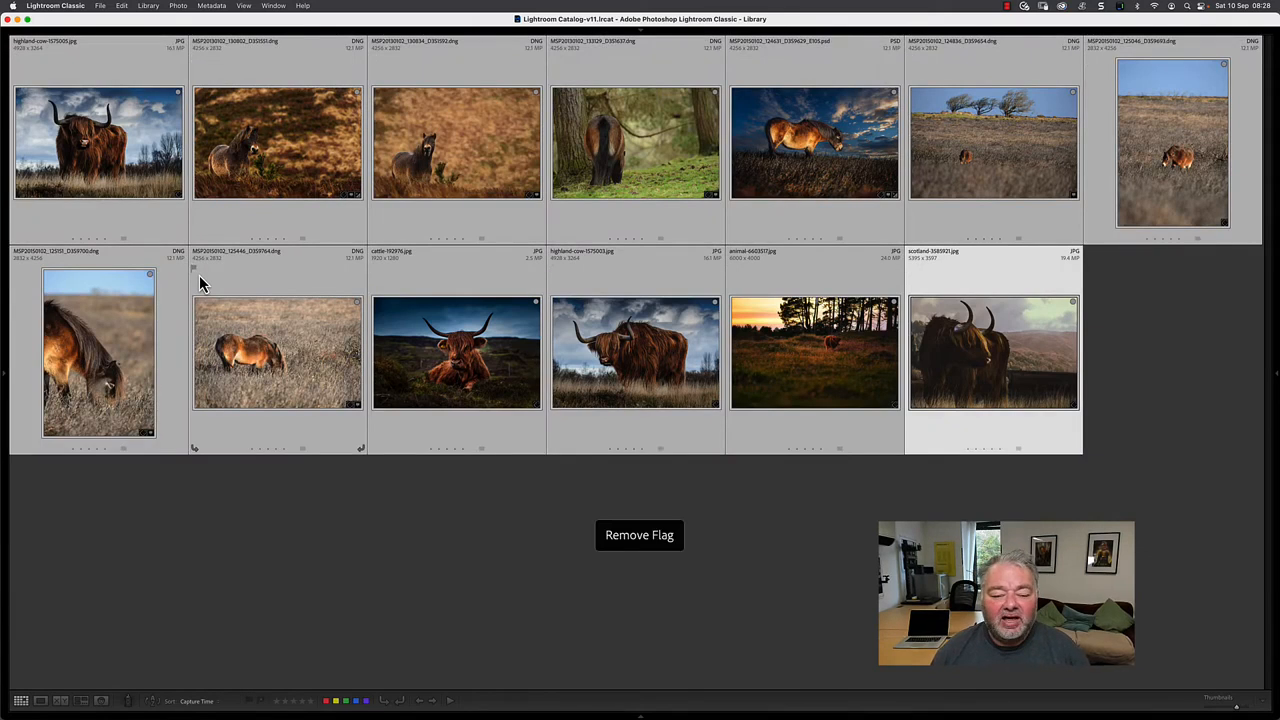
pyautogui.click(363, 543)
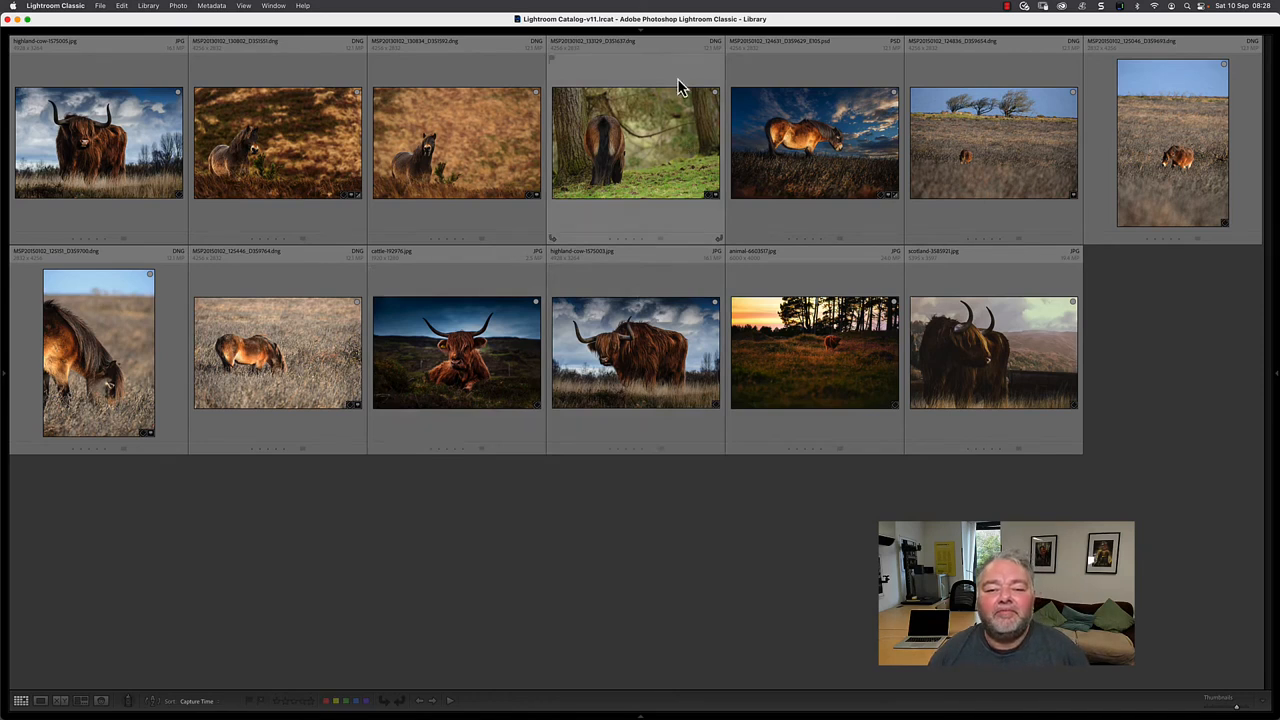
# - Filter the collection by attribute to unflagged photos only and enlarge the thumbnails to six per row
pyautogui.click(643, 32)
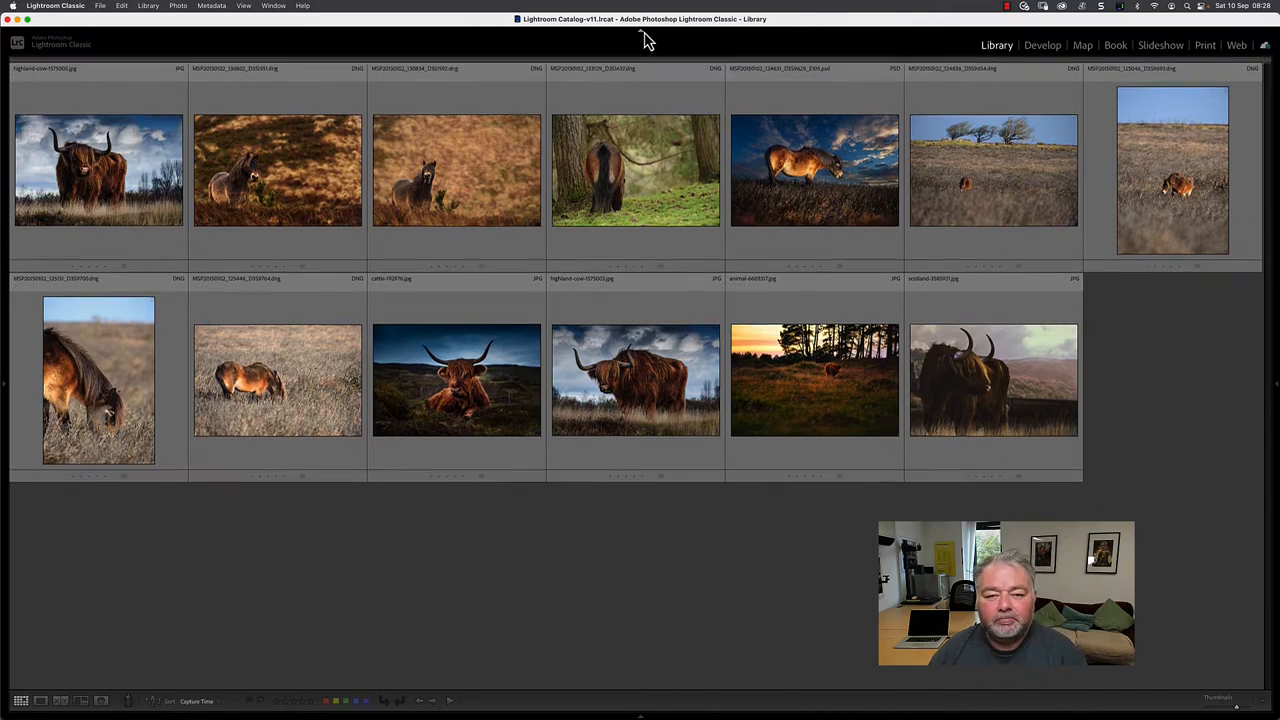
pyautogui.press('\\')
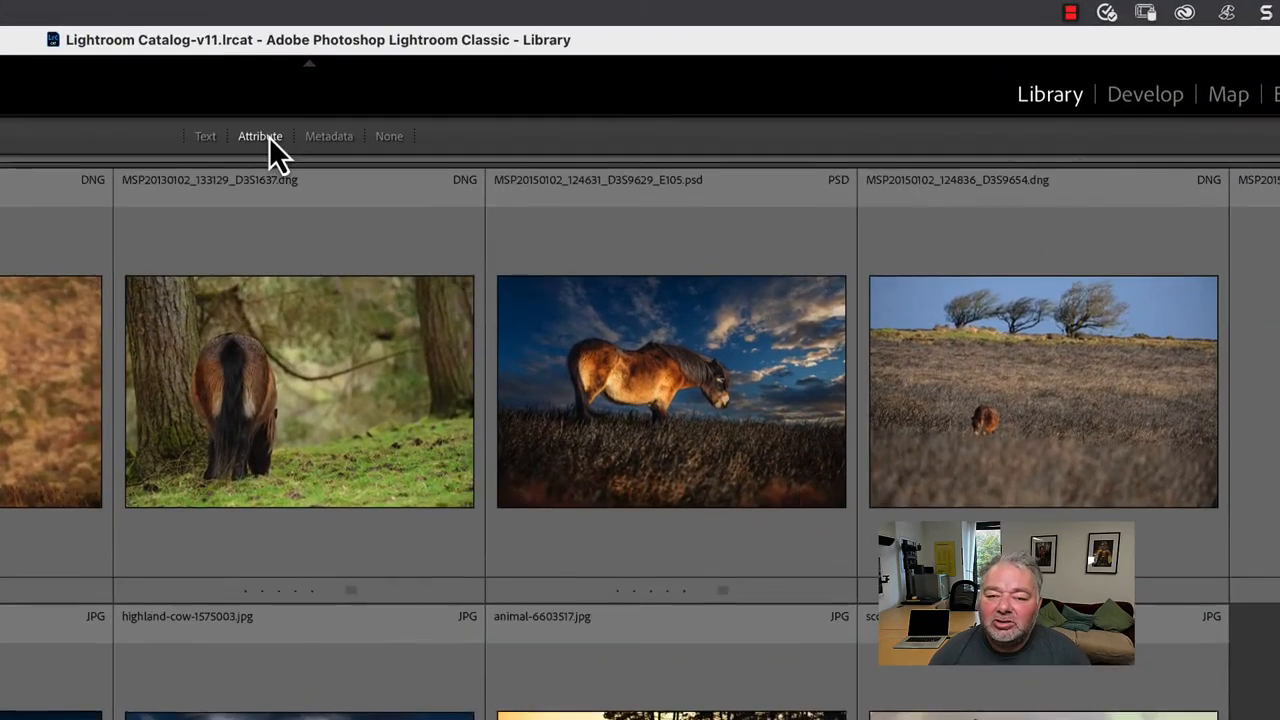
pyautogui.click(262, 137)
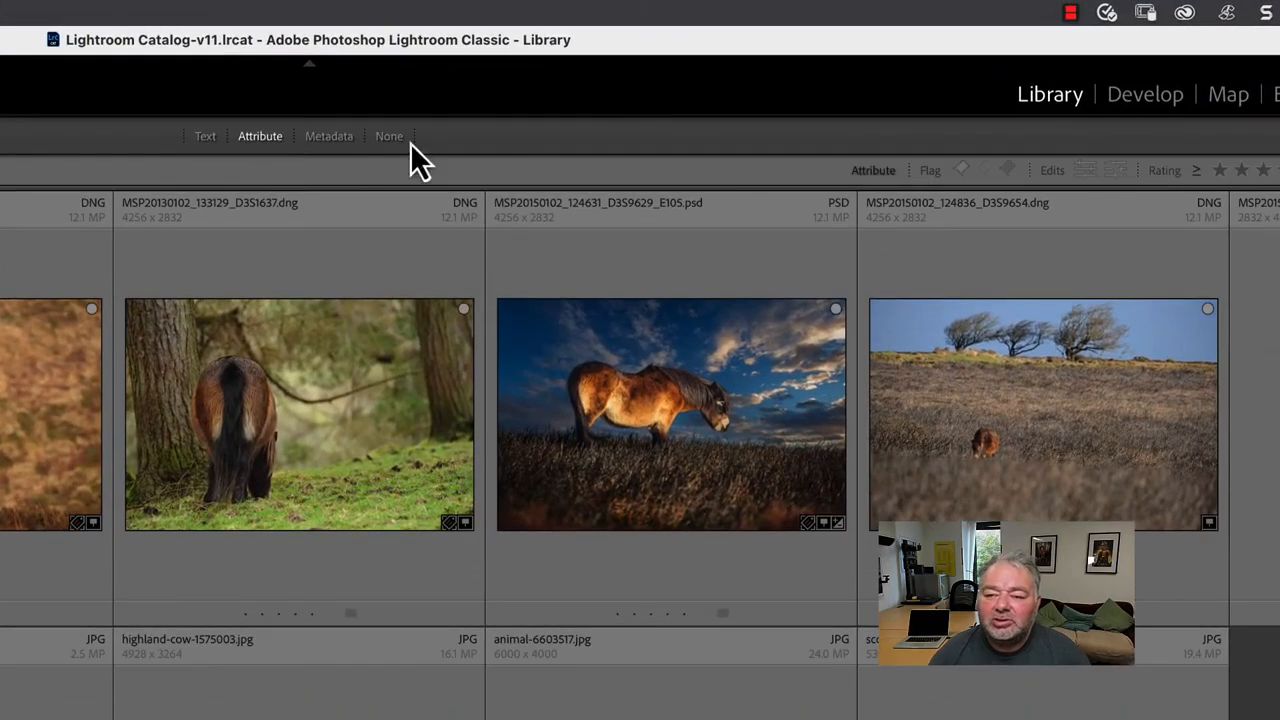
pyautogui.click(986, 170)
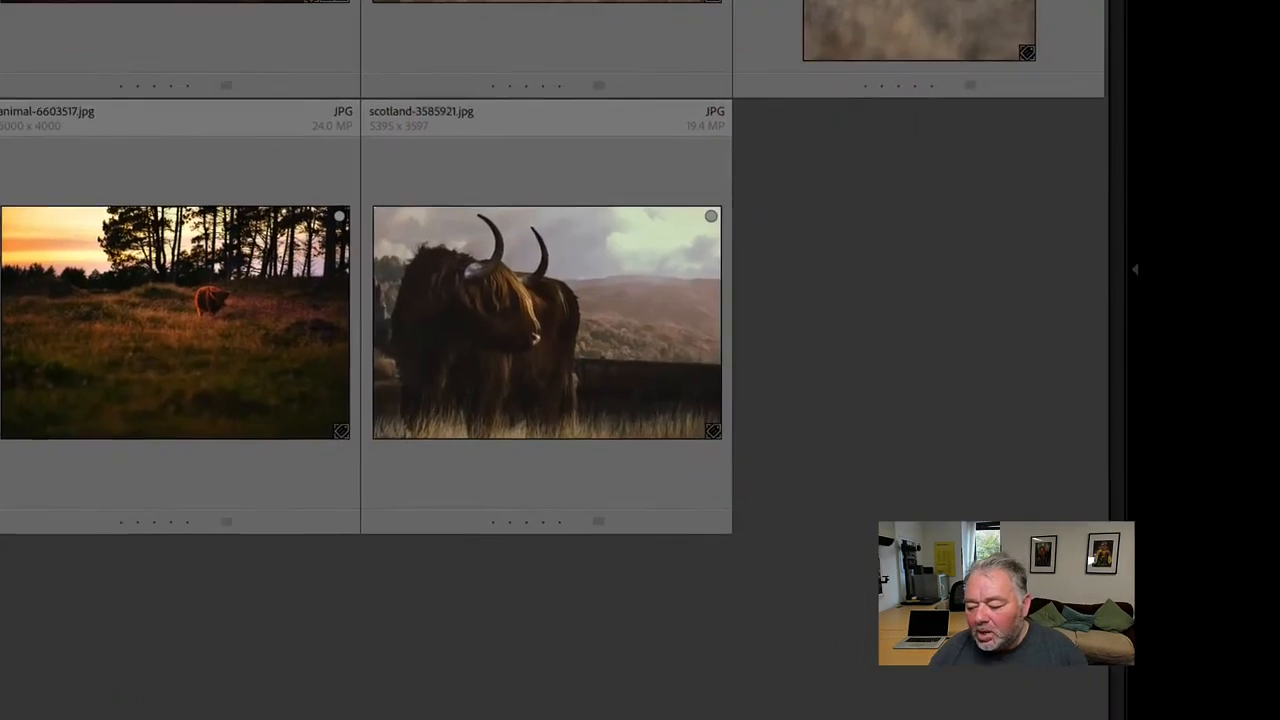
pyautogui.moveTo(819, 697); pyautogui.dragTo(824, 698)
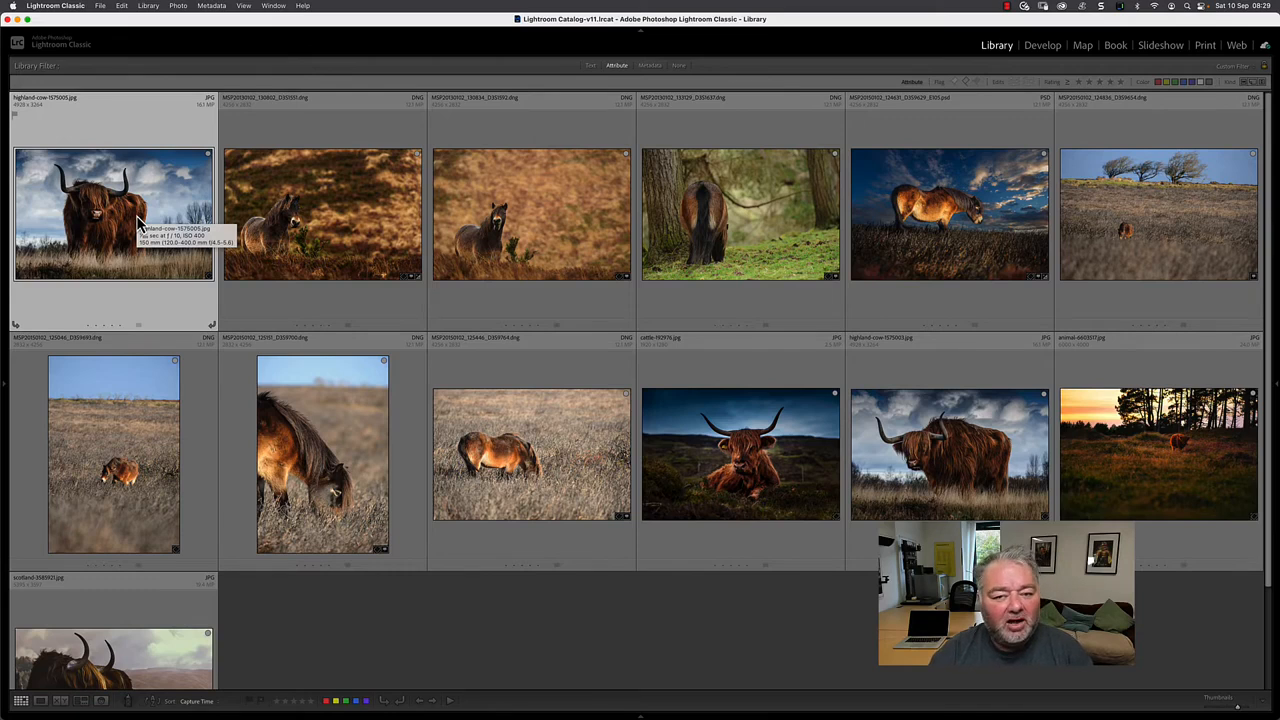
# - Flag the first seven unflagged photos, starting with highland-cow-1575005.jpg, in order as pick, pick, reject, reject, pick, reject and reject
pyautogui.press('p')
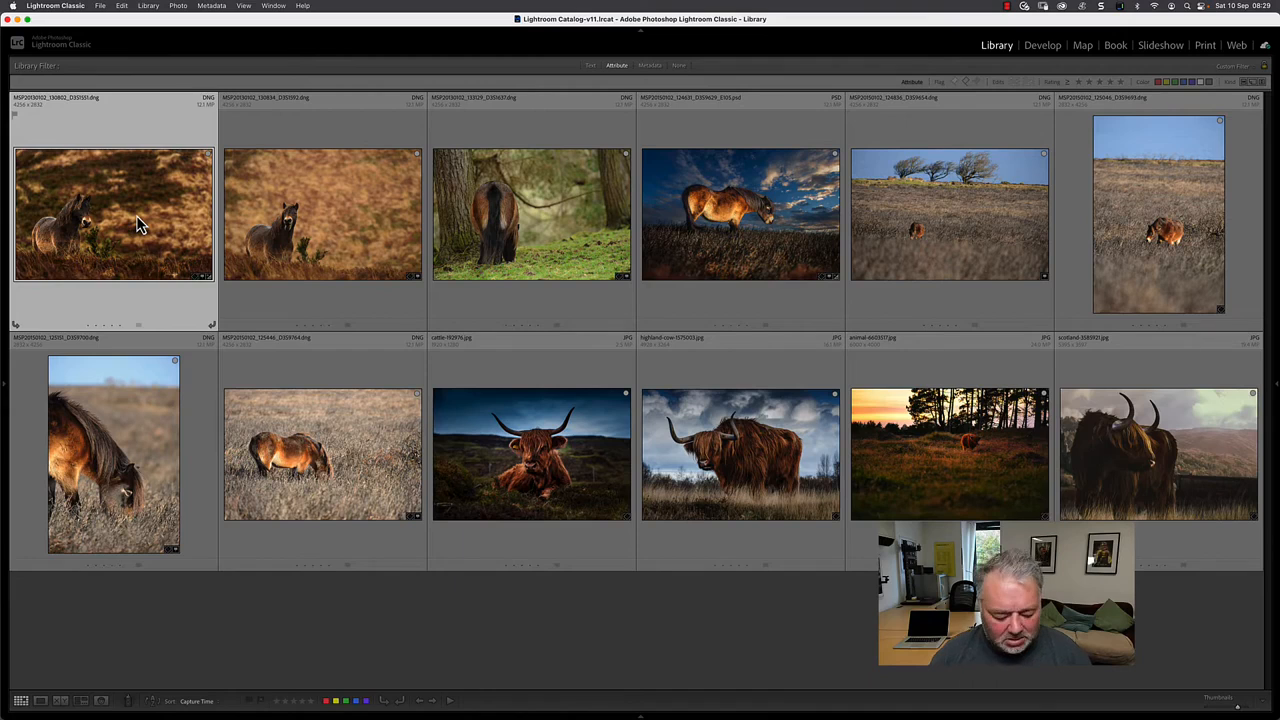
pyautogui.press('Delete')
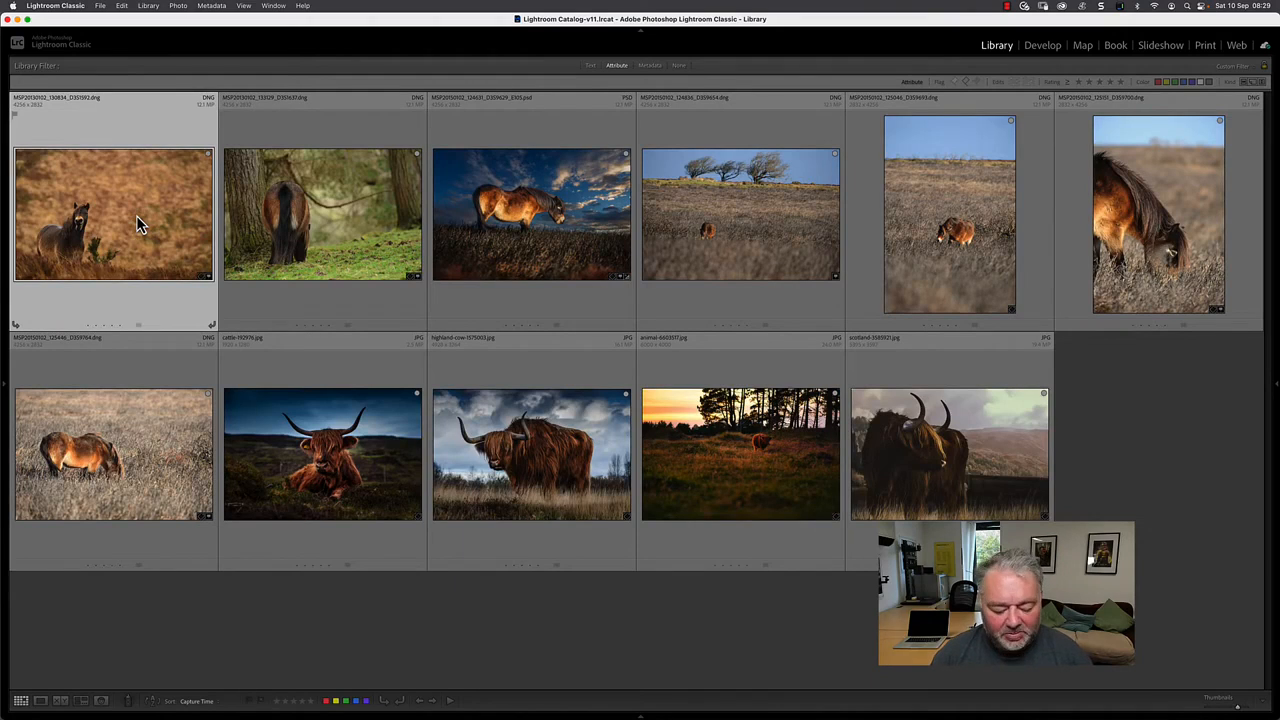
pyautogui.press('Delete')
pyautogui.press('Delete')
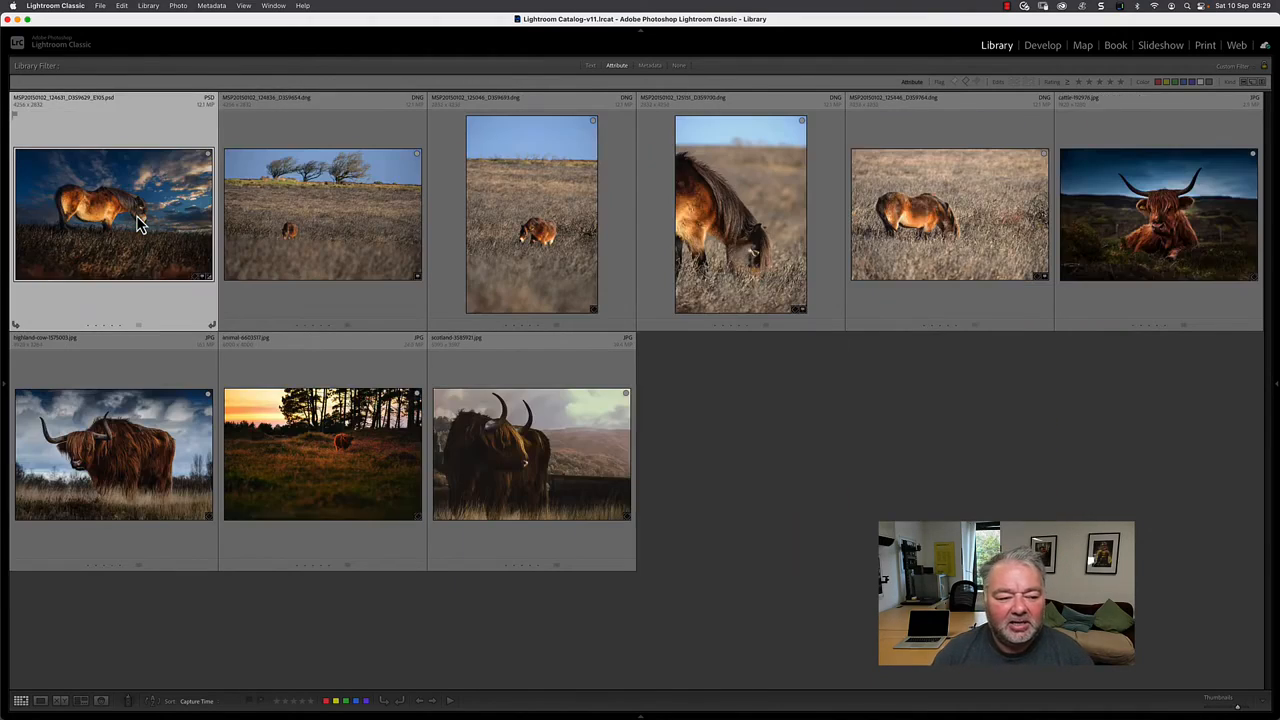
pyautogui.press('Delete')
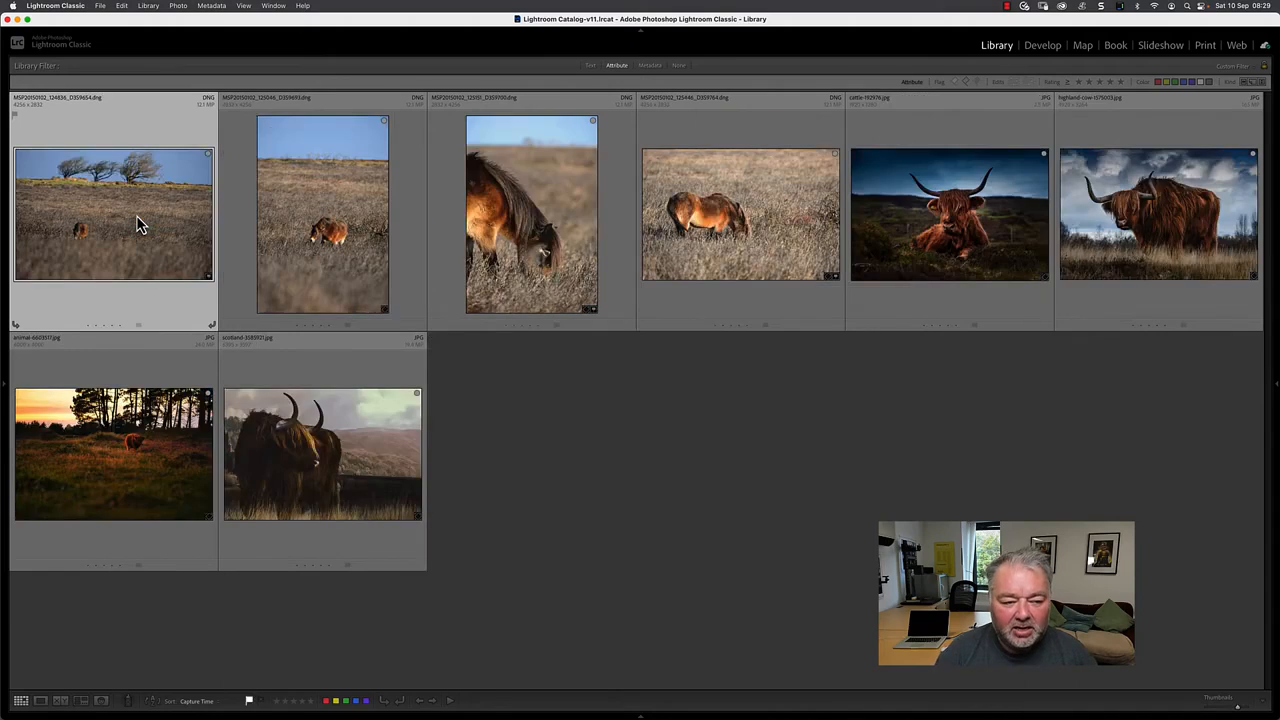
pyautogui.press('Delete')
pyautogui.press('Delete')
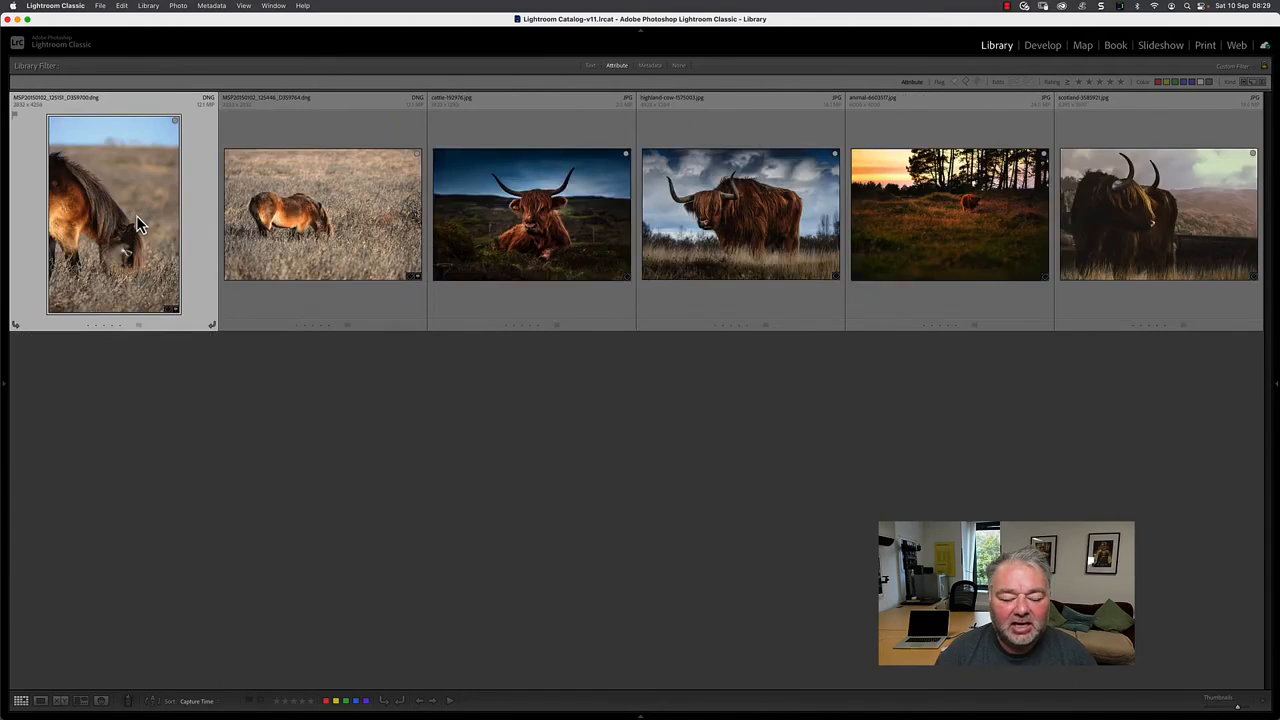
# - Flag the remaining six unflagged photos in order as reject, reject, pick, pick, reject and pick
pyautogui.press('Delete')
pyautogui.press('Delete')
pyautogui.press('Delete')
pyautogui.press('Delete')
pyautogui.press('Delete')
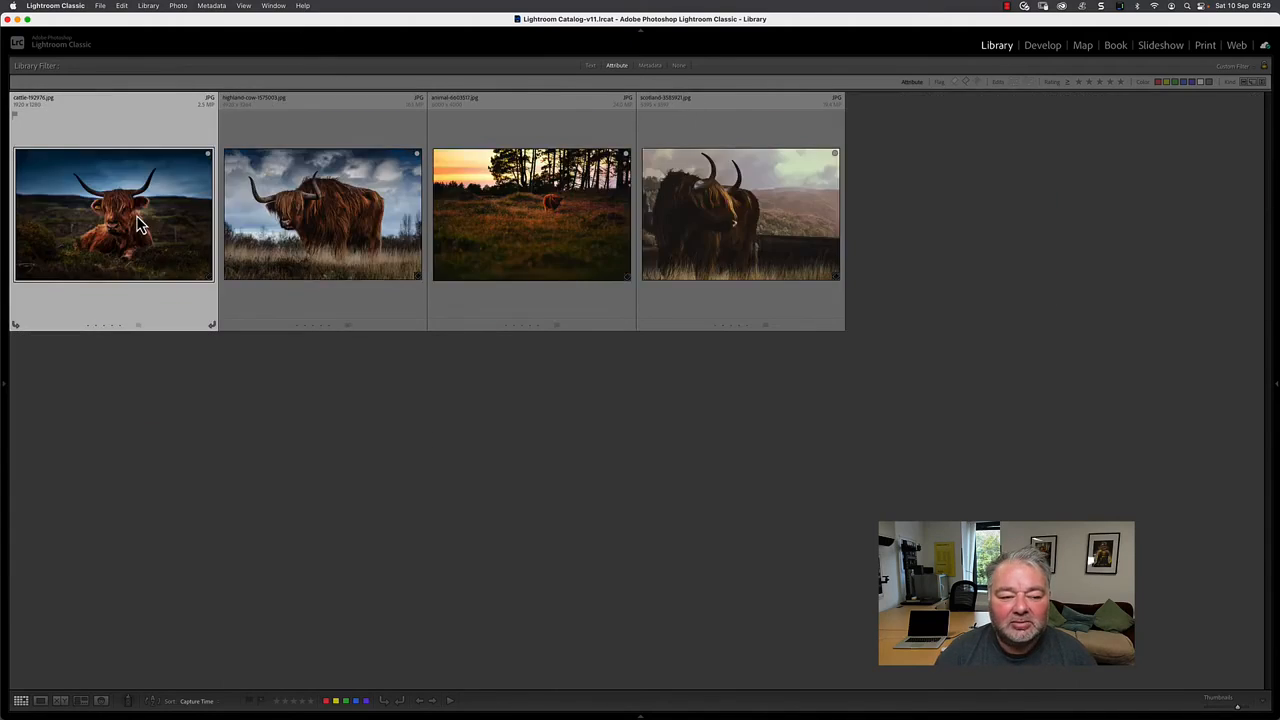
pyautogui.press('Delete')
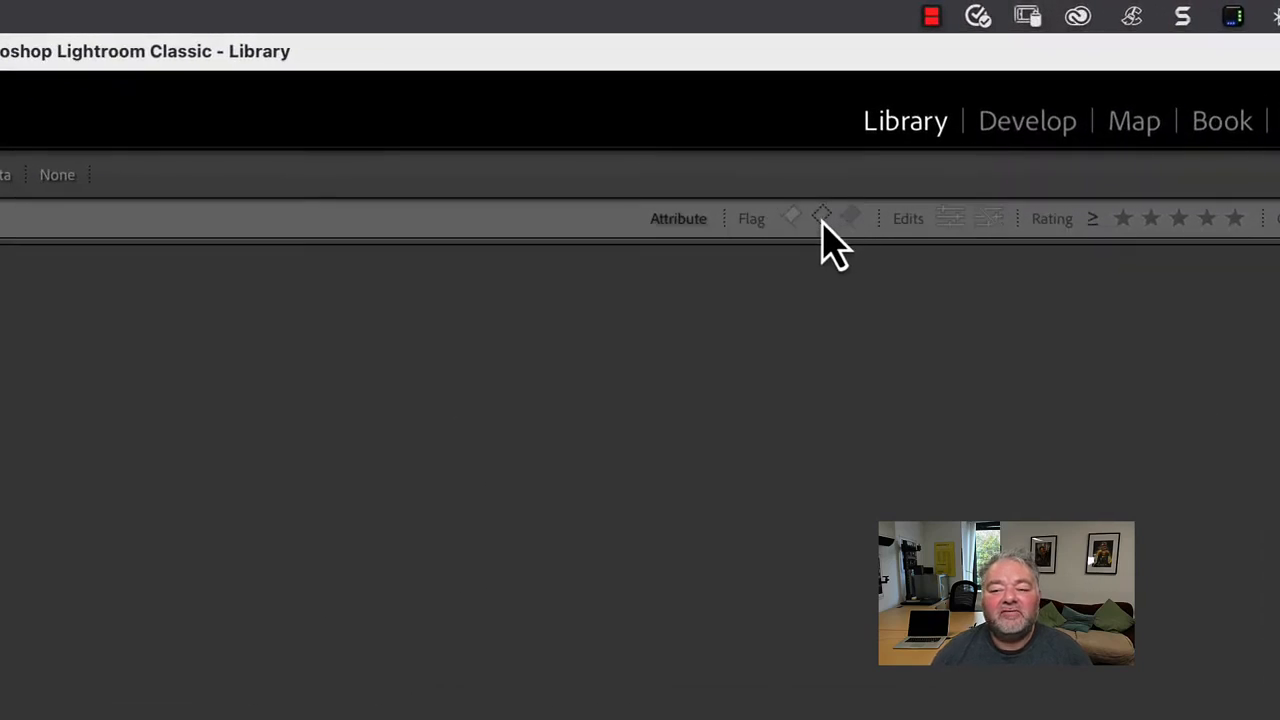
# - Turn off the unflagged filter, check the collection filtered to picks only, and show all photos again
pyautogui.click(821, 218)
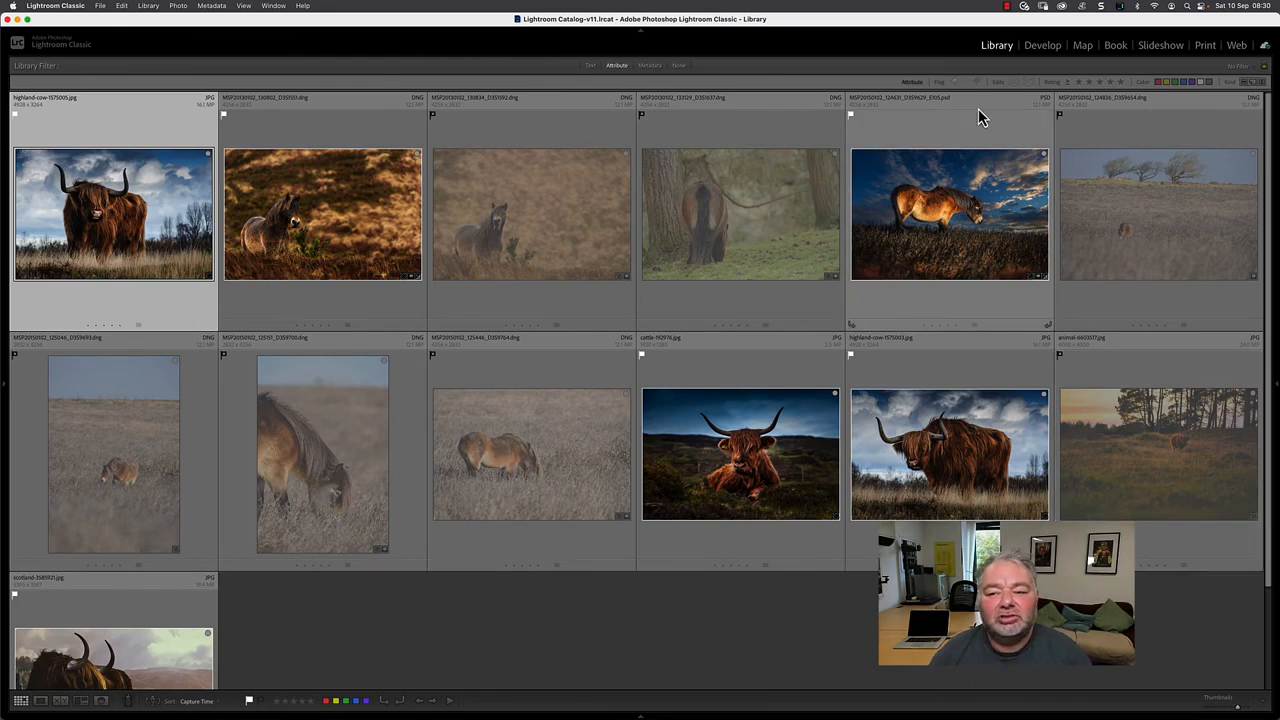
pyautogui.click(955, 82)
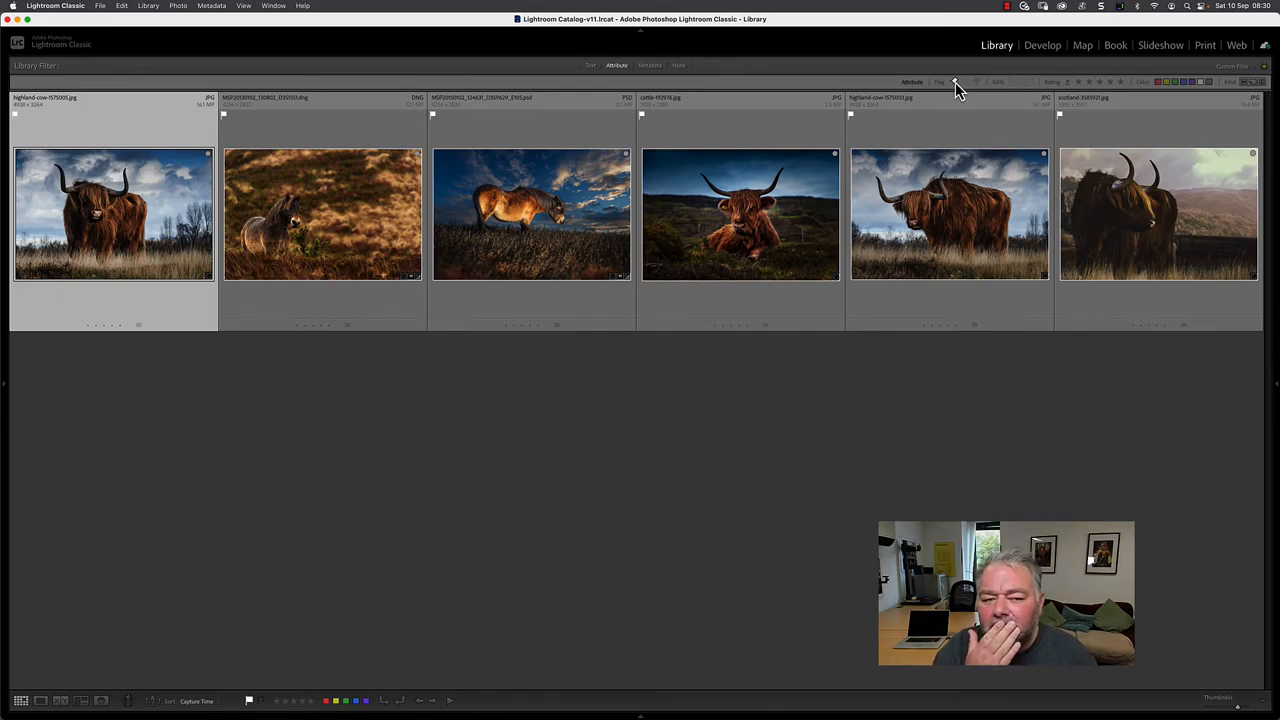
pyautogui.click(955, 82)
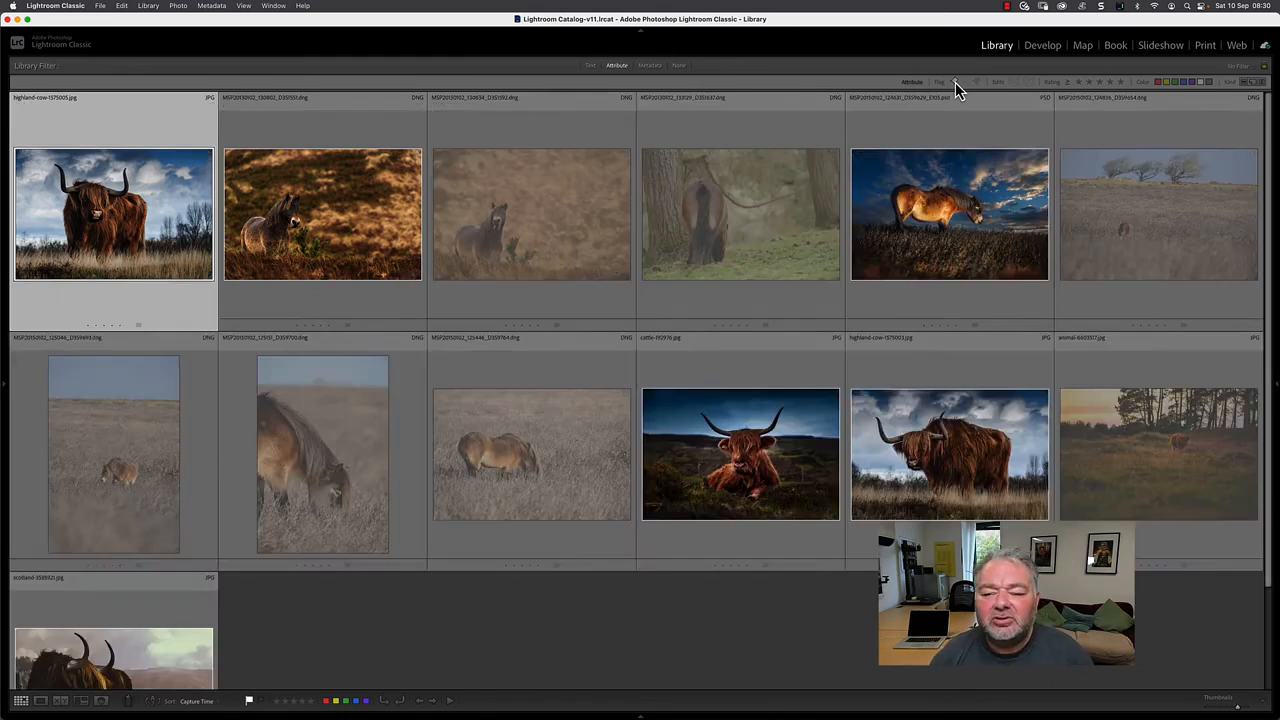
# - Change the rejected MSP20150102_125446_D3S9764.dng to a pick and filter the collection to picks only
pyautogui.click(503, 478)
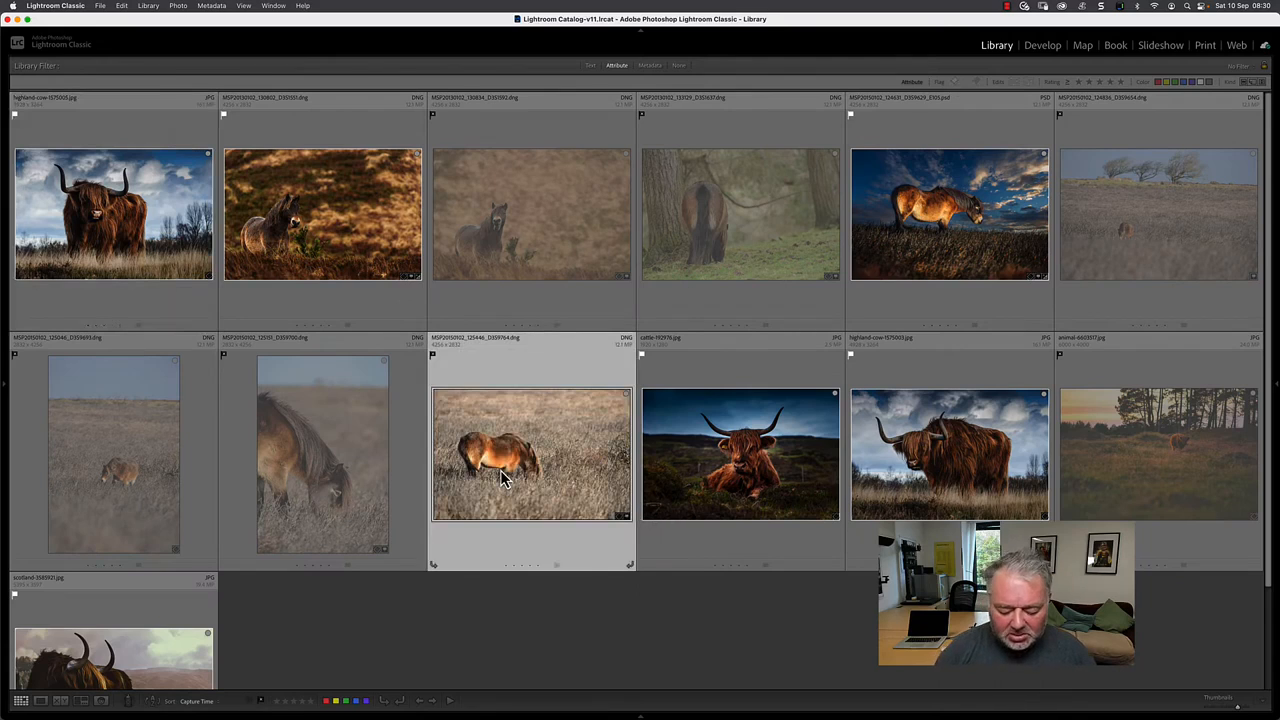
pyautogui.press('p')
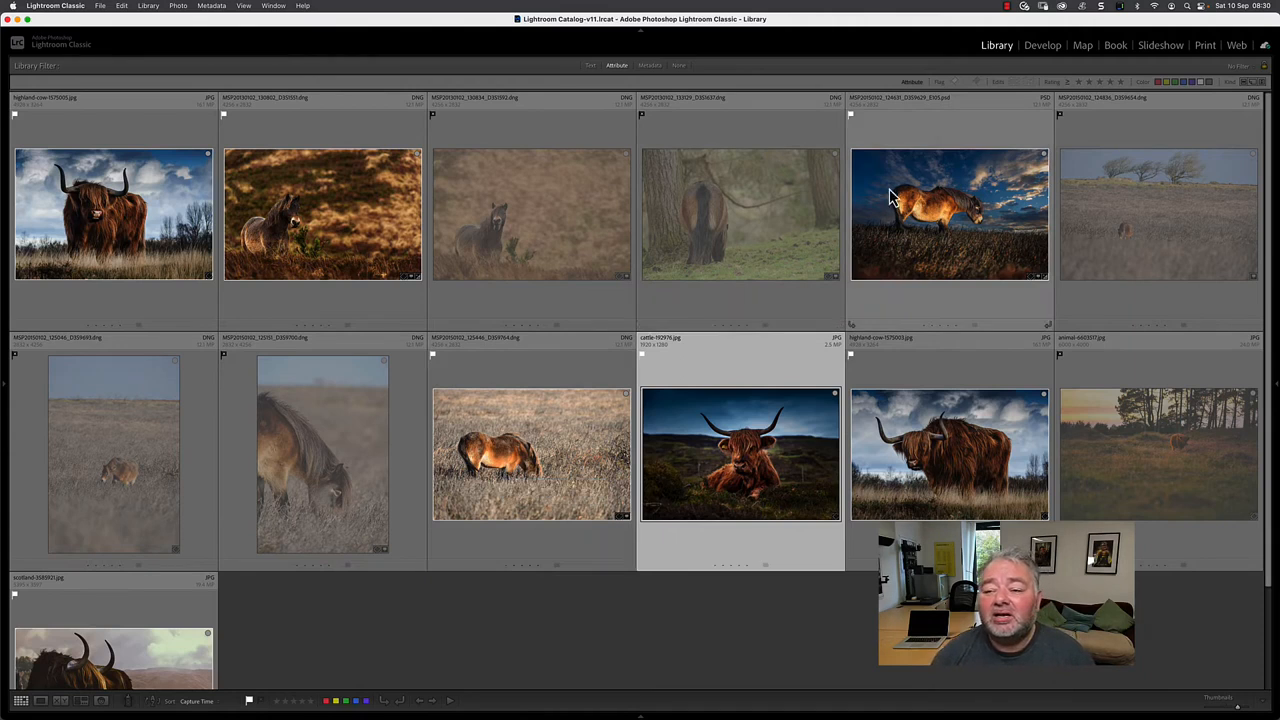
pyautogui.click(955, 83)
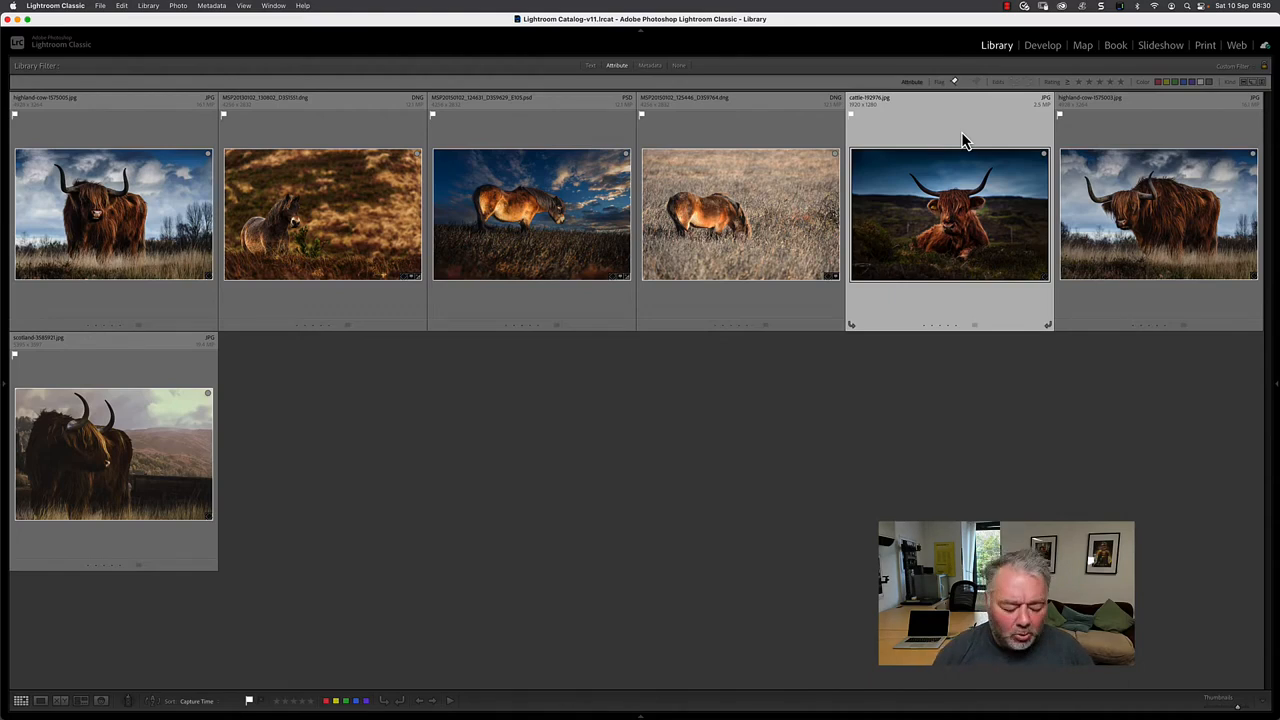
# - Show the side panels, open the Flagged smart collection and review its Pick Flag rule
pyautogui.press('Tab')
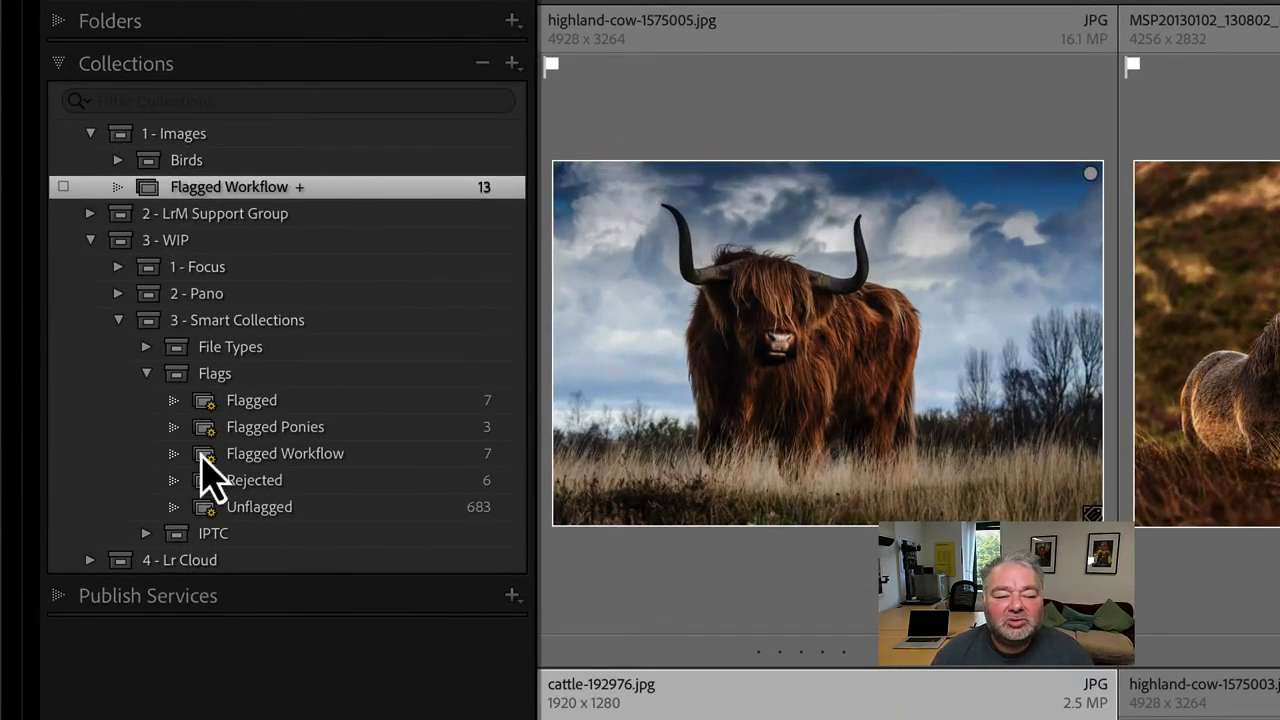
pyautogui.click(278, 408)
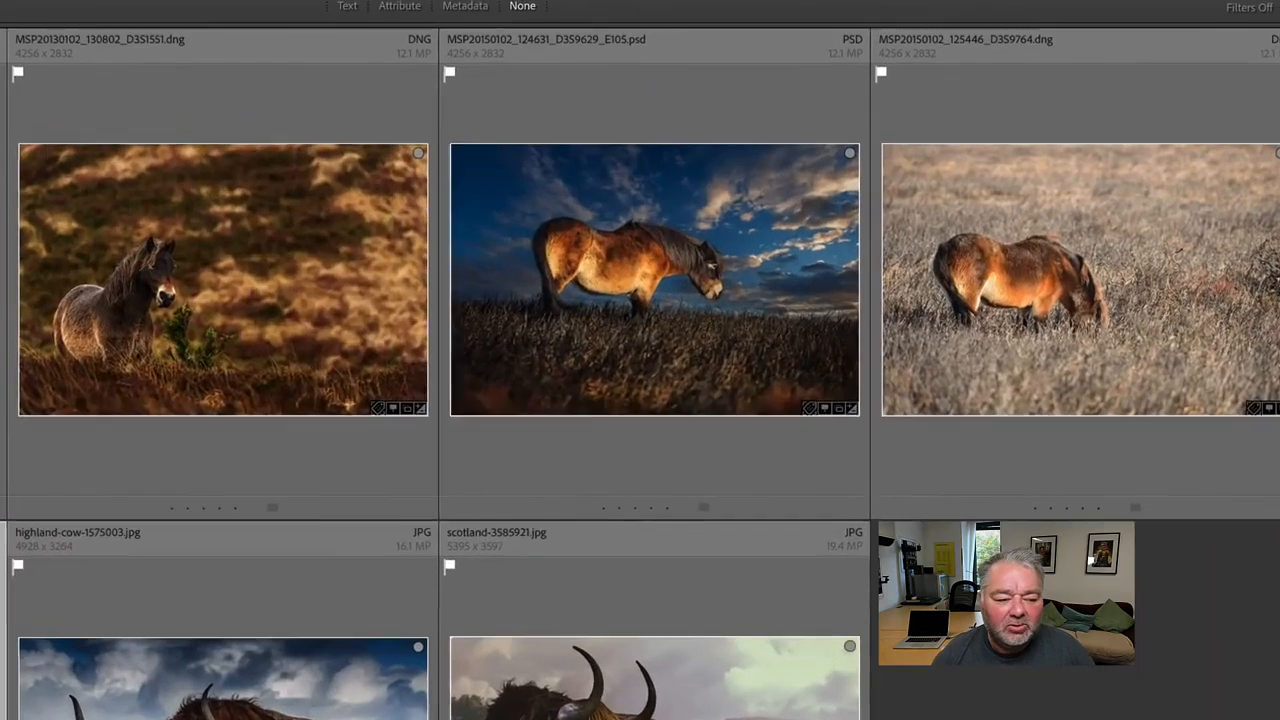
pyautogui.doubleClick(100, 242)
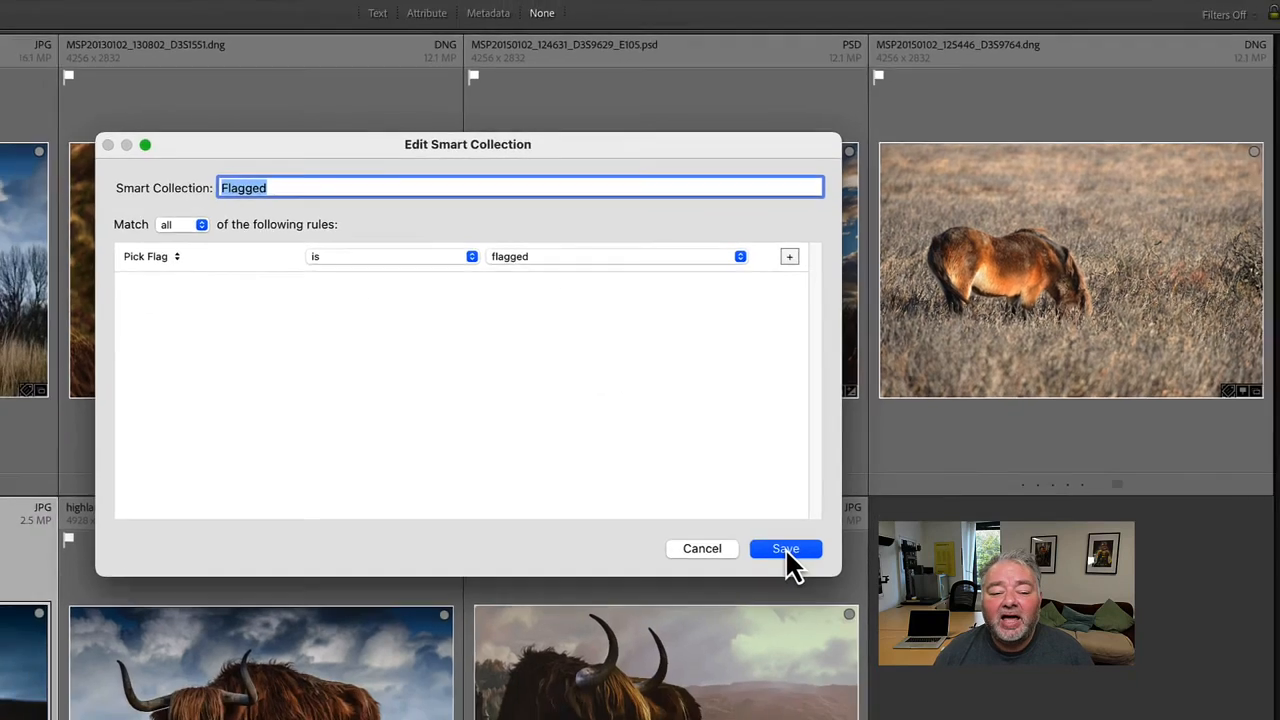
pyautogui.click(781, 581)
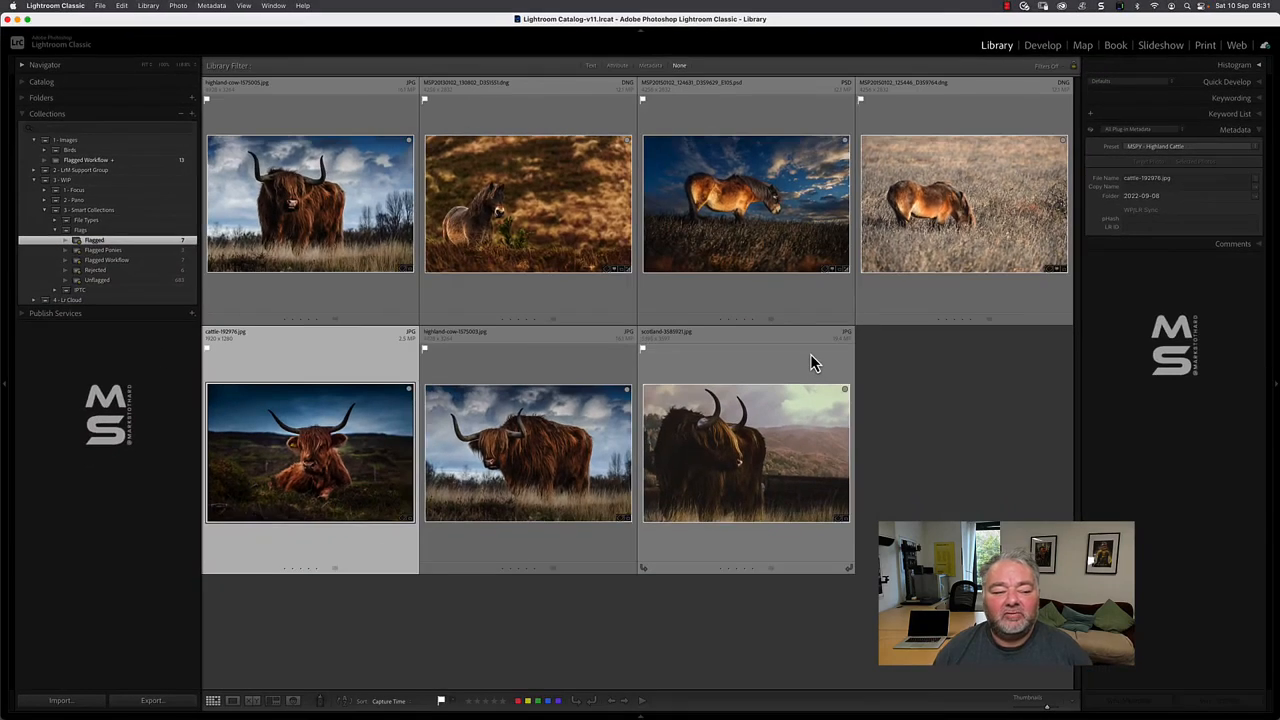
# - Open the Flagged Workflow smart collection's rules and examine the Collection criterion under Source, leaving Collection chosen
pyautogui.click(124, 261)
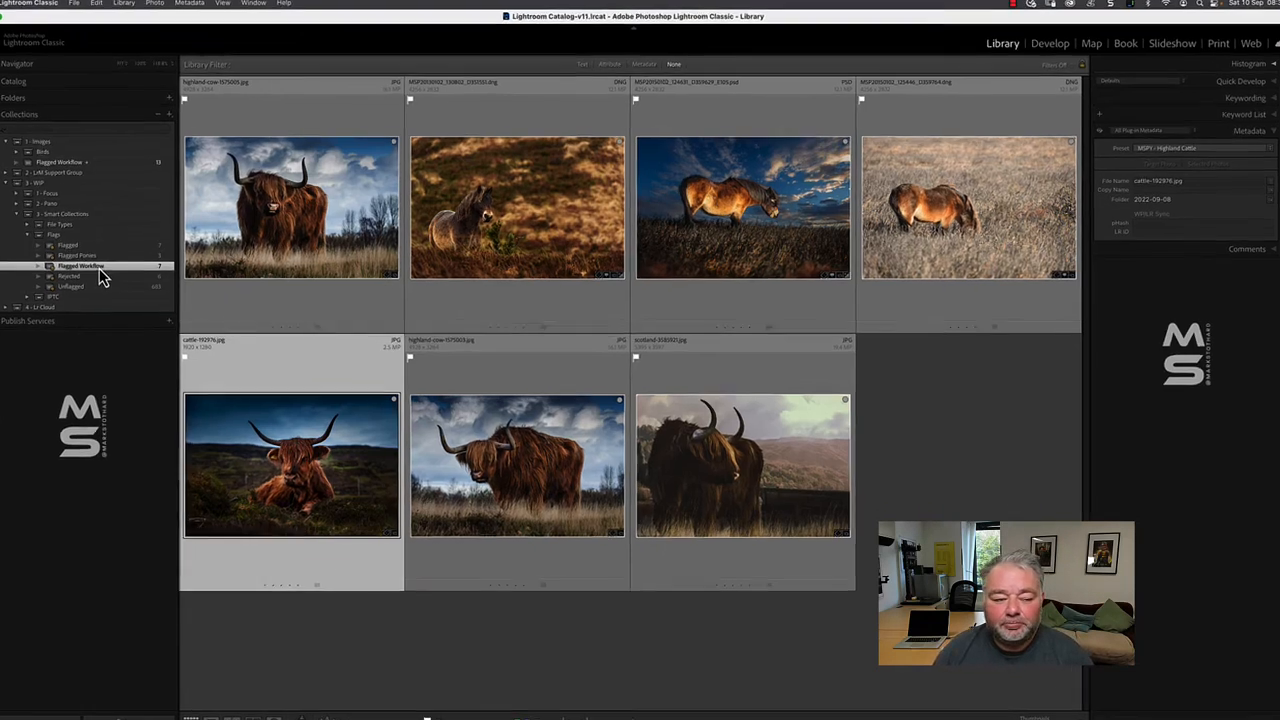
pyautogui.doubleClick(124, 262)
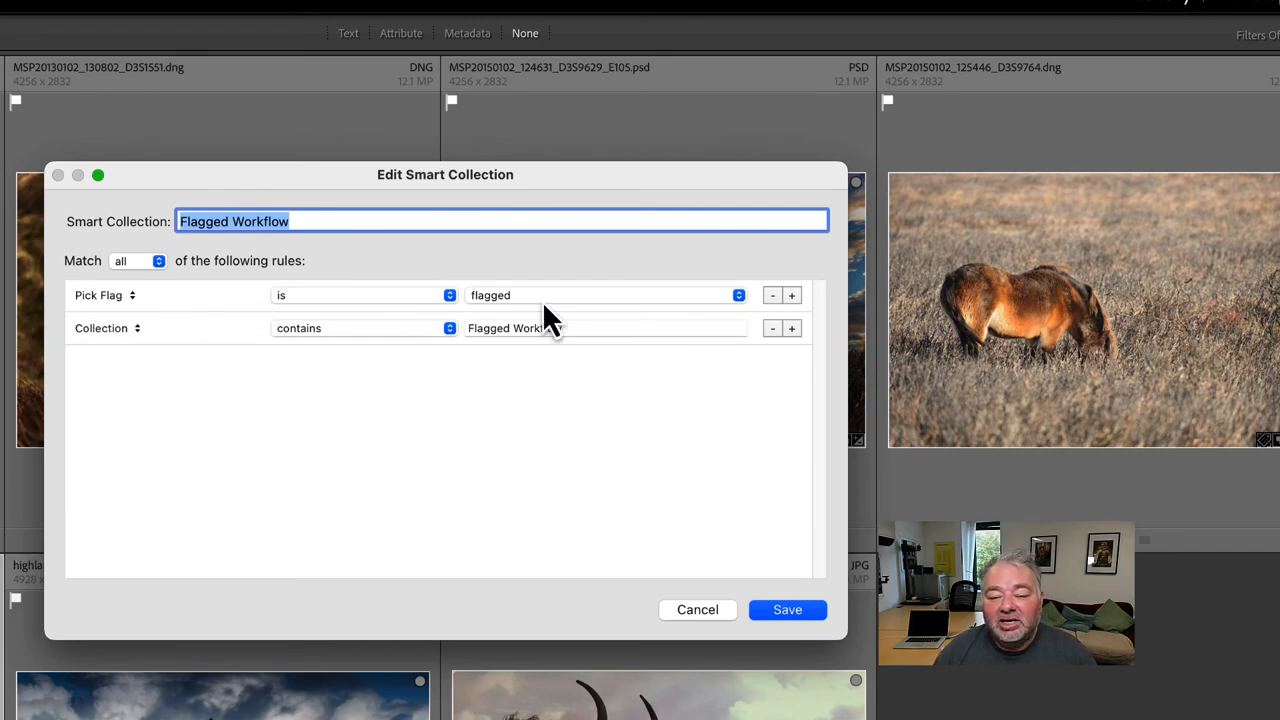
pyautogui.click(118, 348)
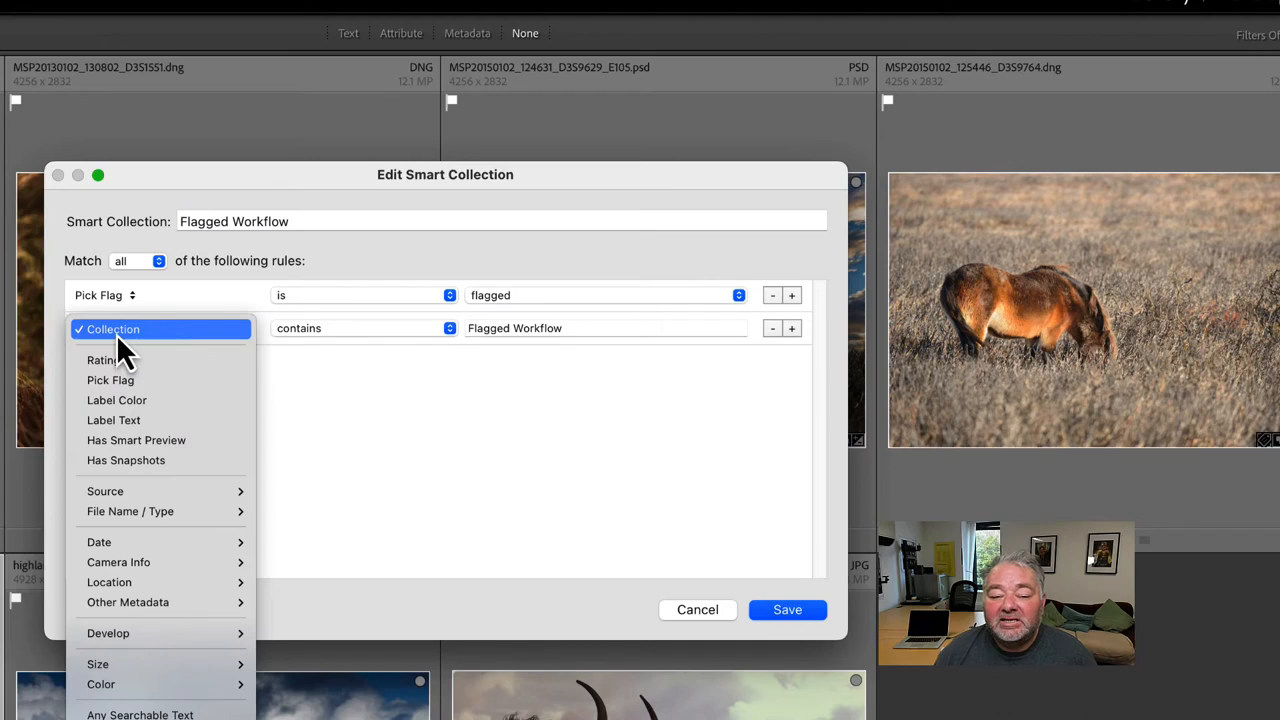
pyautogui.click(117, 337)
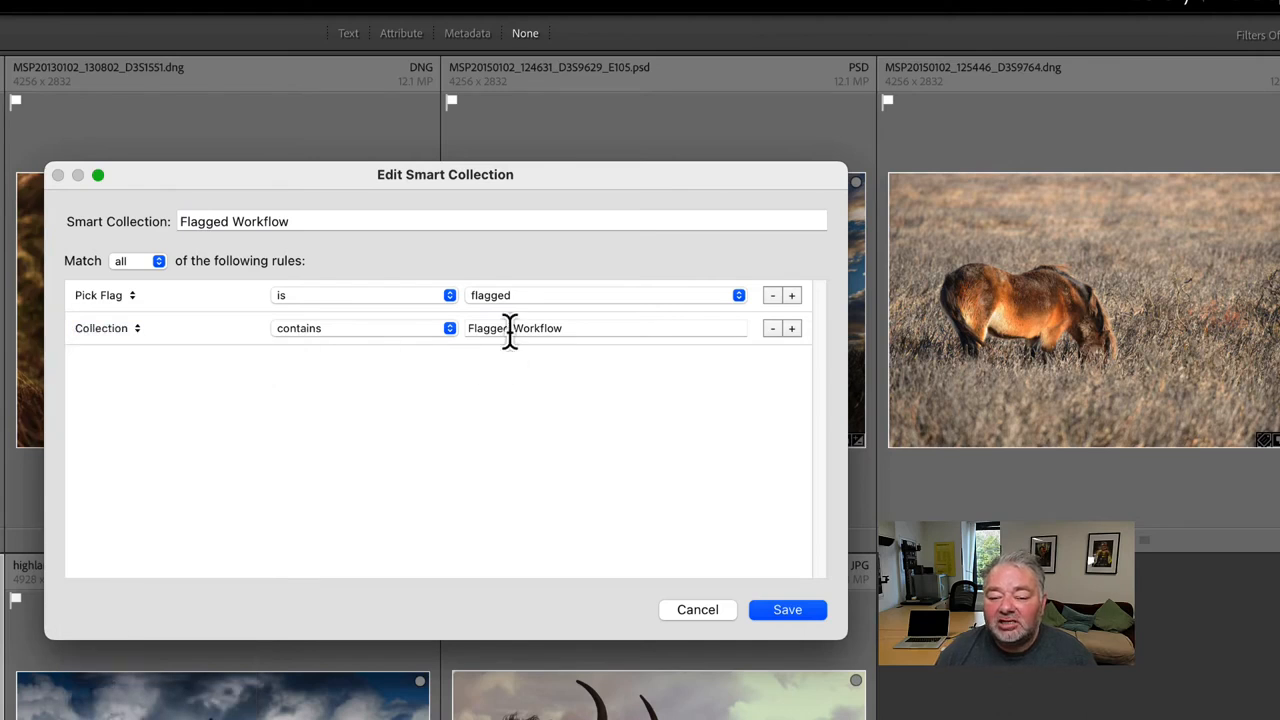
pyautogui.click(98, 336)
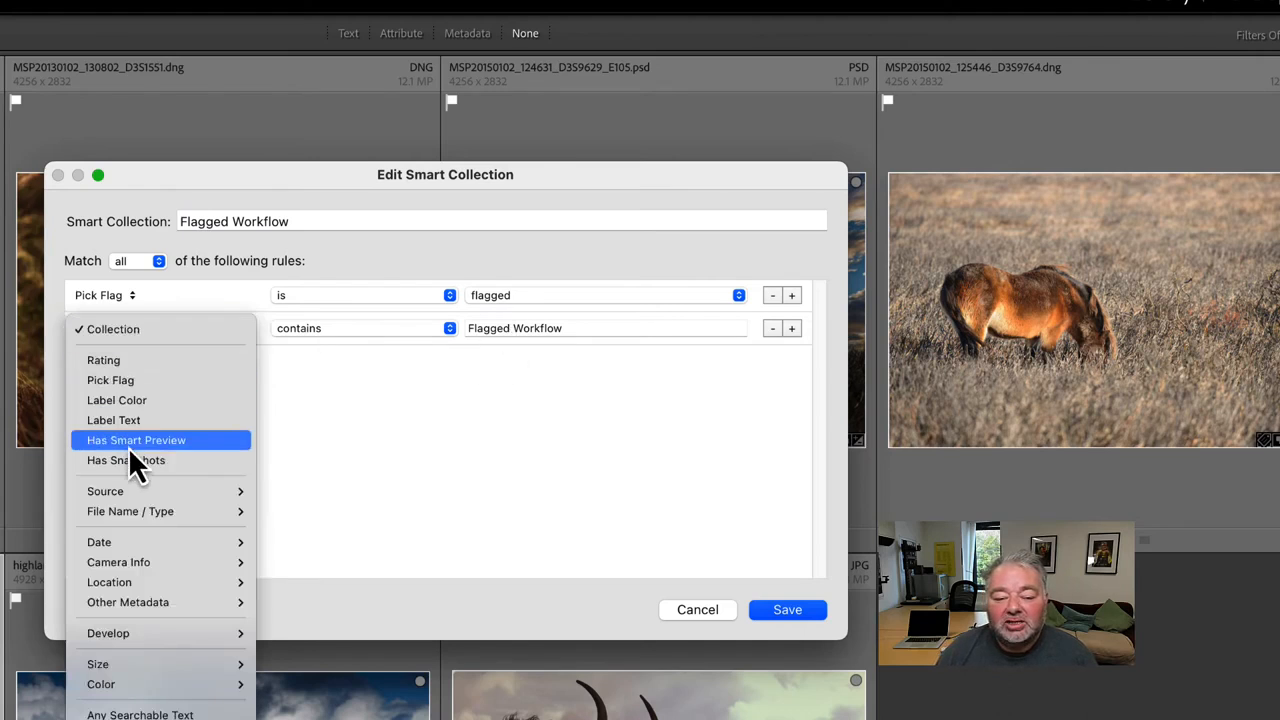
pyautogui.moveTo(142, 499)
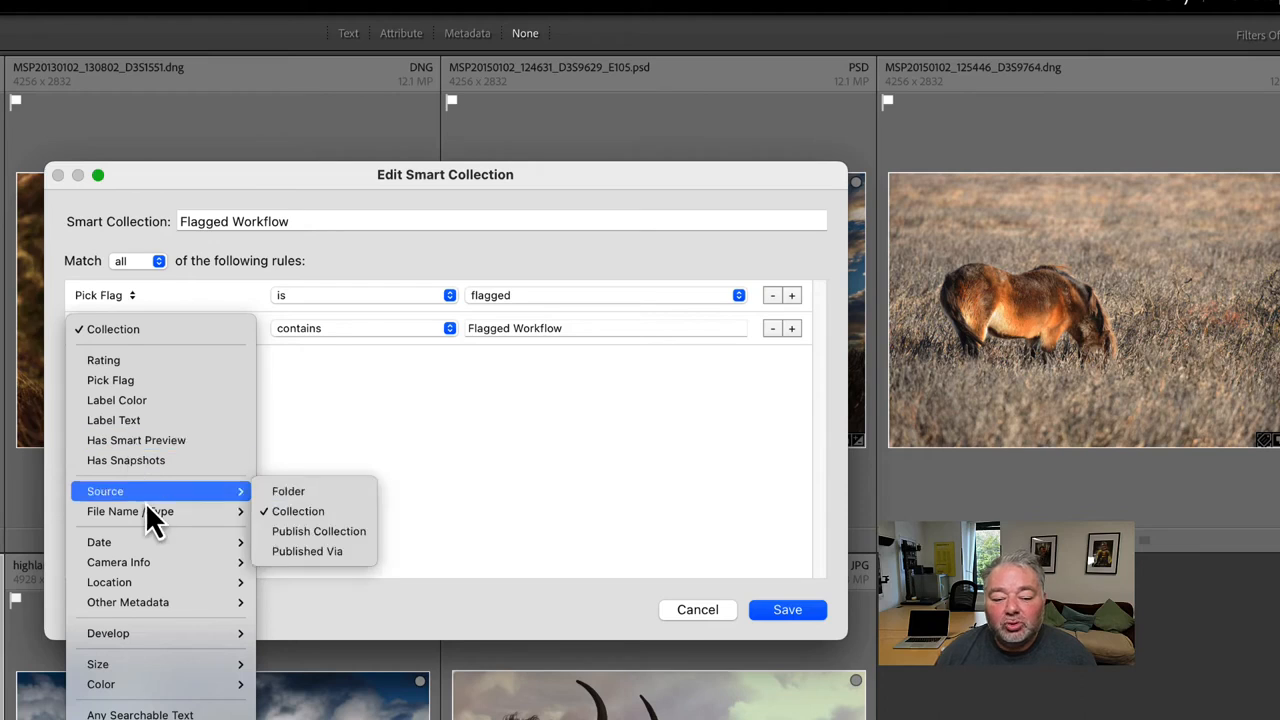
pyautogui.click(313, 516)
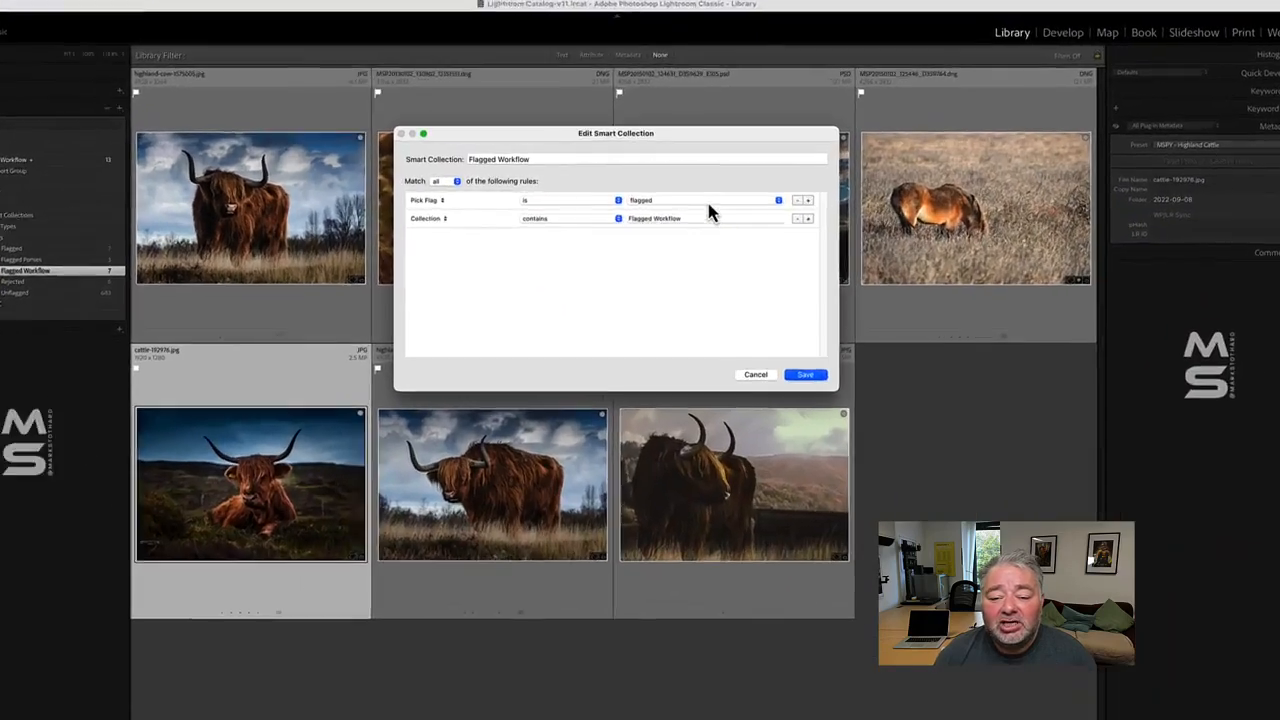
# - Set the Flagged Workflow smart collection's Pick Flag rule to unflagged and save it
pyautogui.click(708, 212)
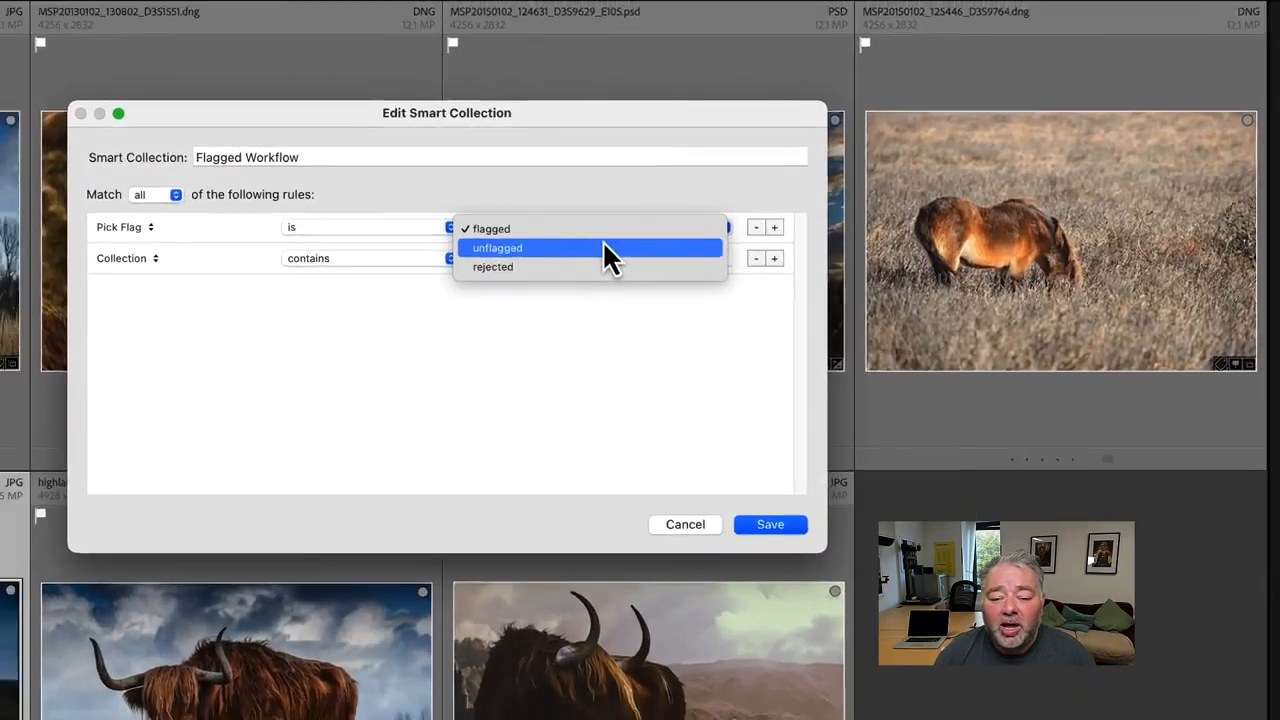
pyautogui.click(606, 247)
pyautogui.click(771, 518)
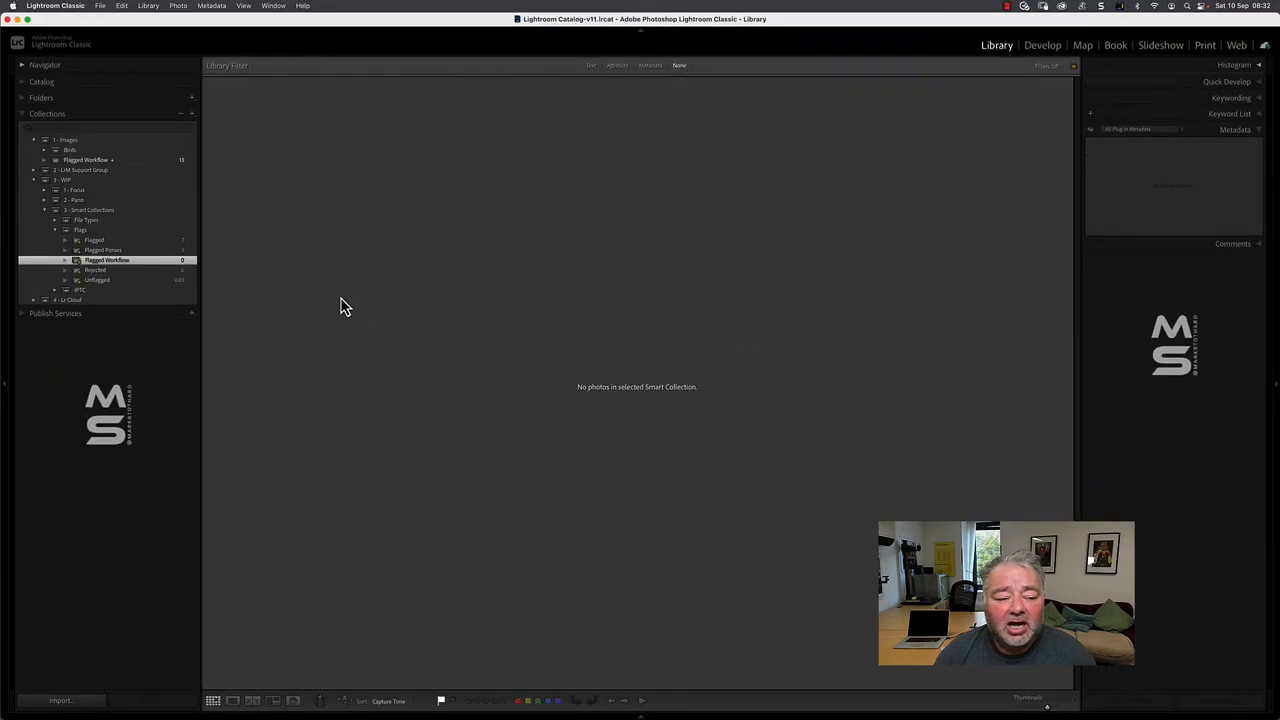
# - Reopen the Flagged Workflow smart collection's rules, set Pick Flag back to flagged and save
pyautogui.doubleClick(122, 268)
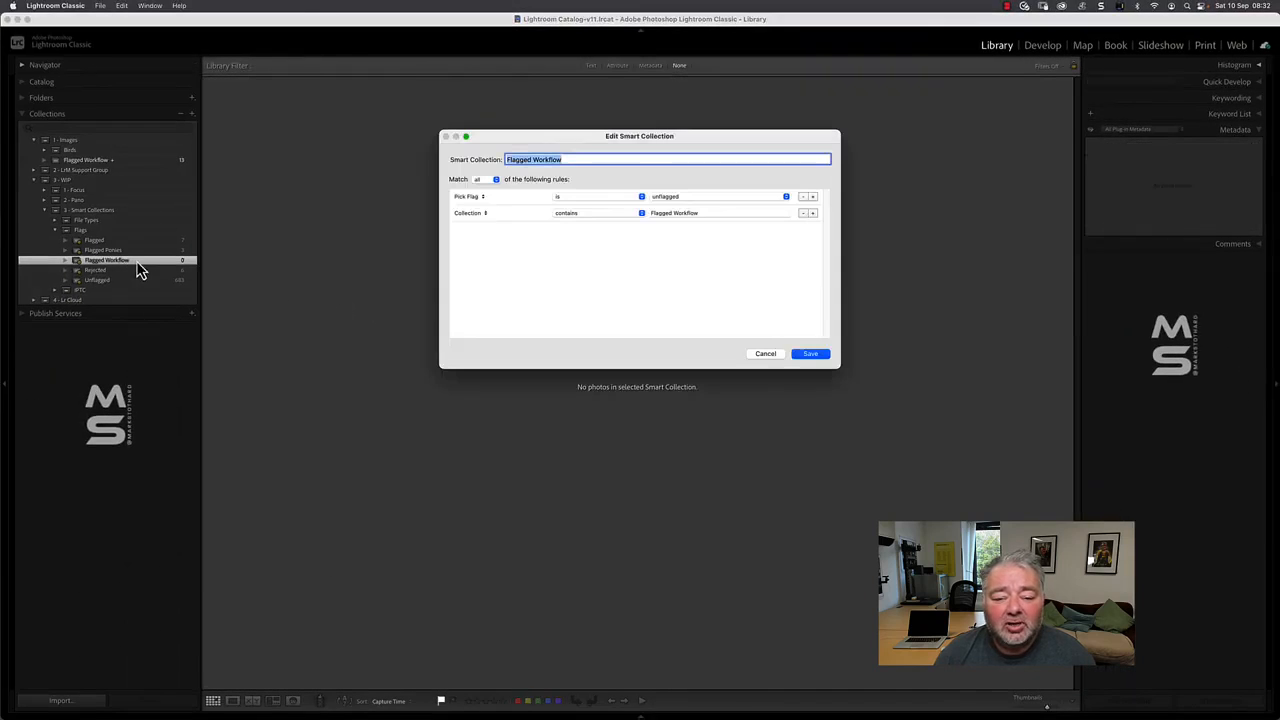
pyautogui.click(703, 199)
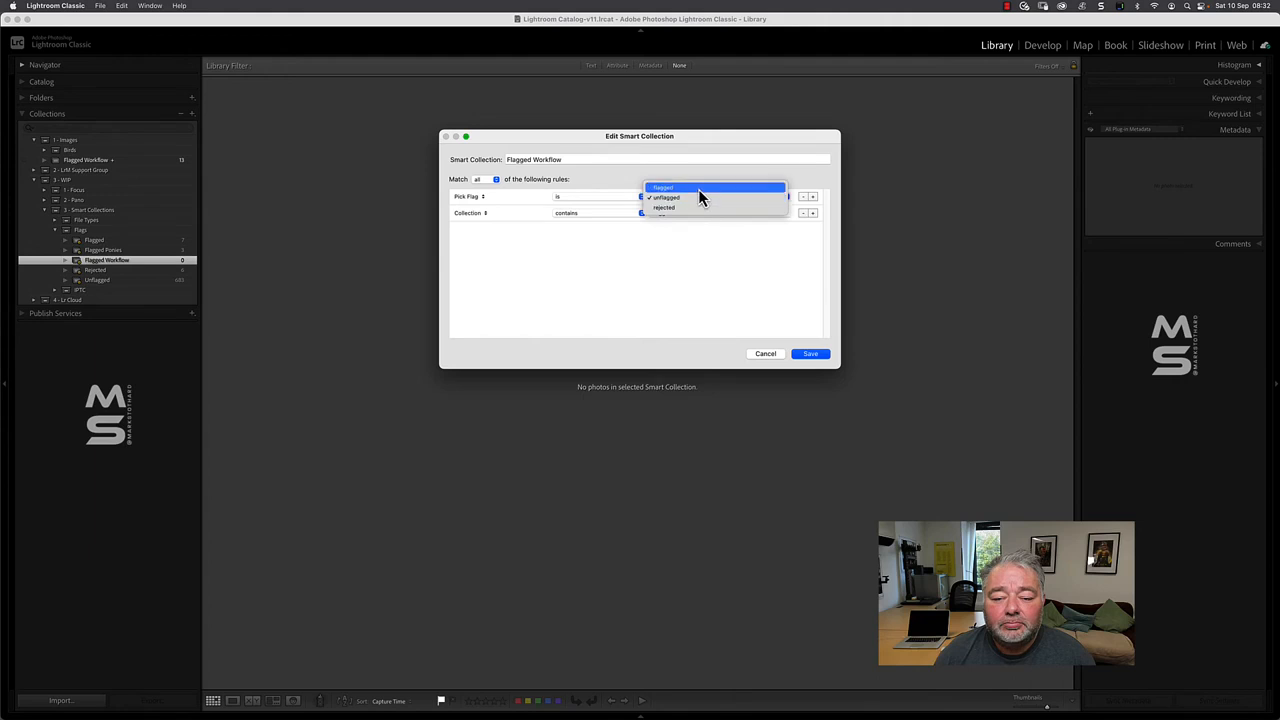
pyautogui.click(698, 189)
pyautogui.click(810, 355)
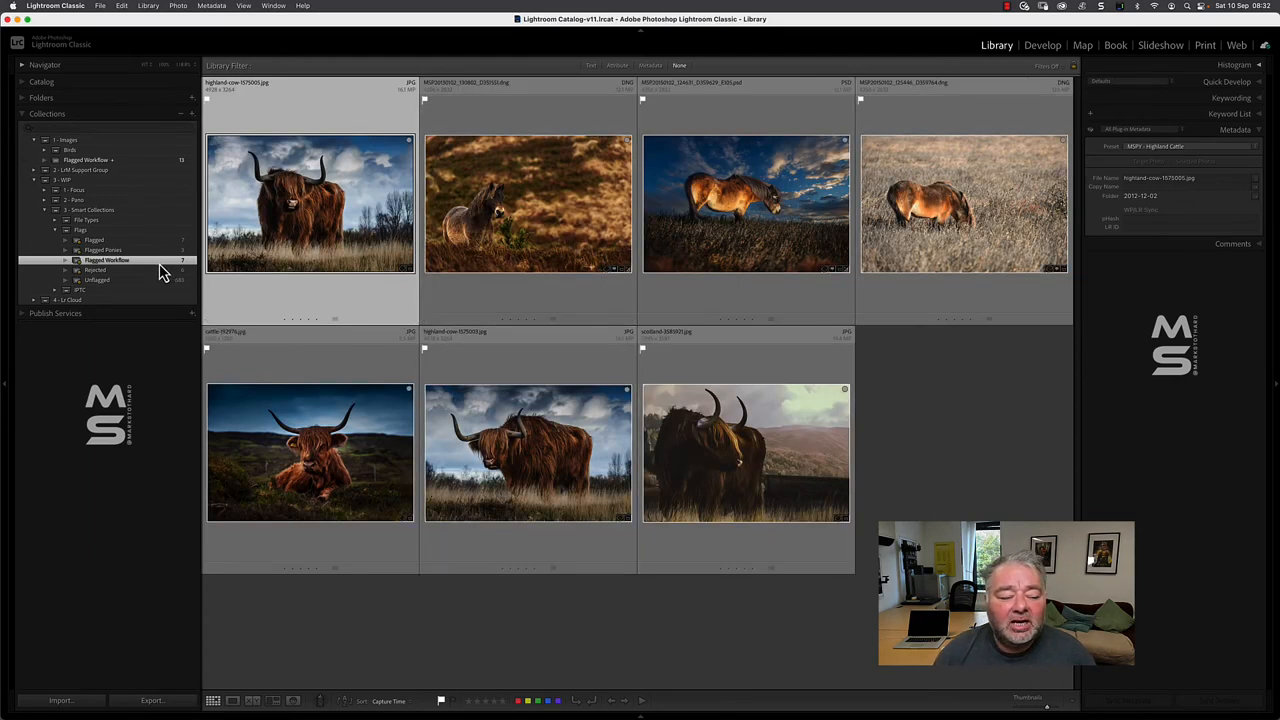
# - Add a rule to the Flagged Ponies smart collection requiring that Collection contains "Flagged Workflow", and save it
pyautogui.click(131, 252)
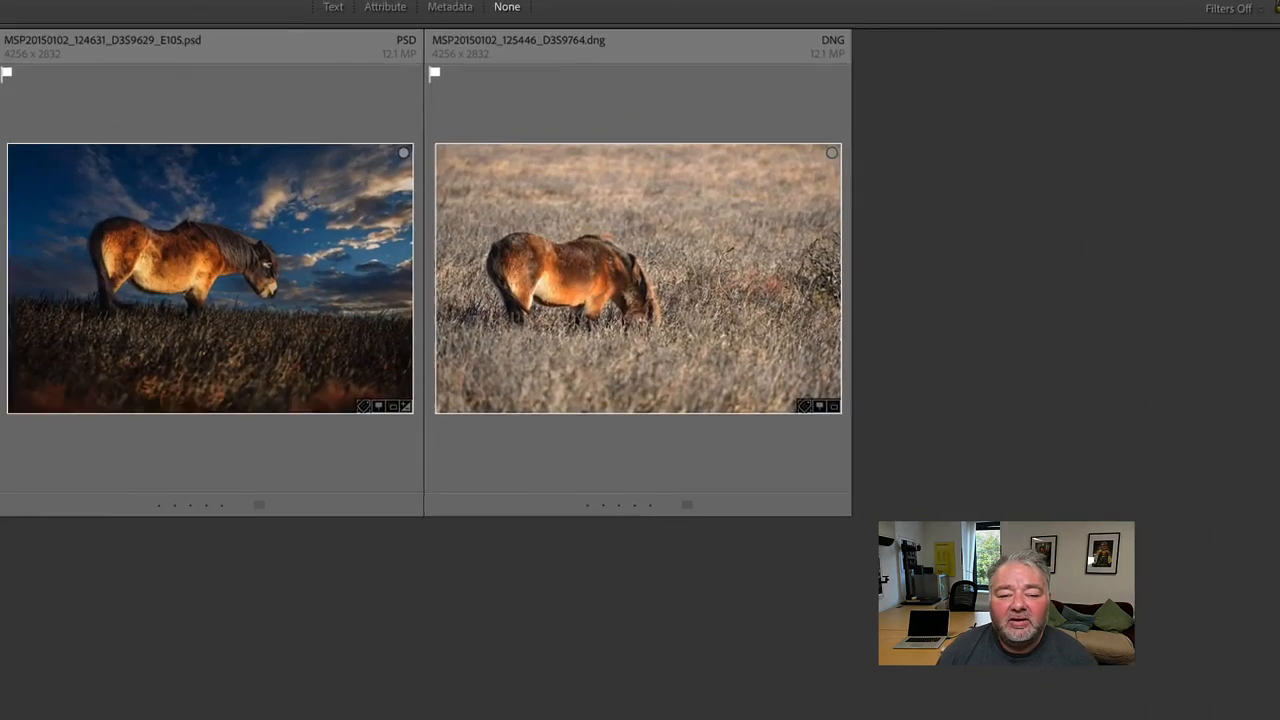
pyautogui.doubleClick(4, 283)
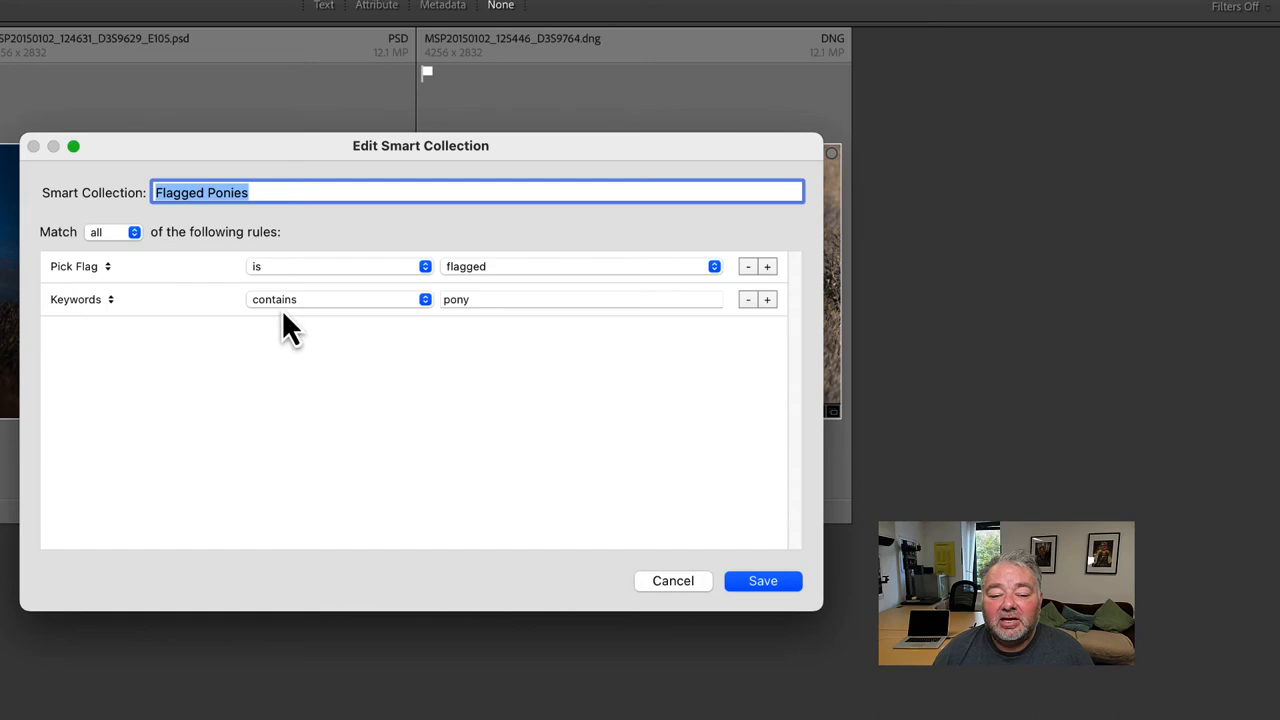
pyautogui.click(767, 300)
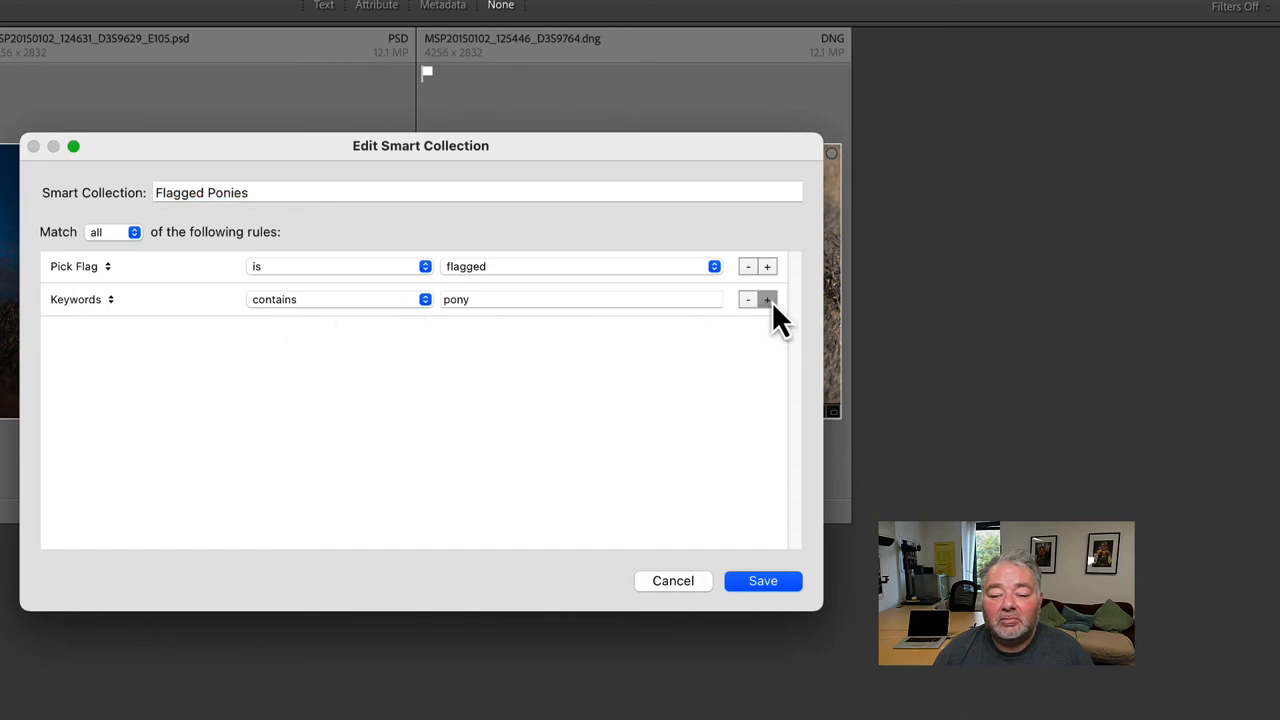
pyautogui.click(90, 334)
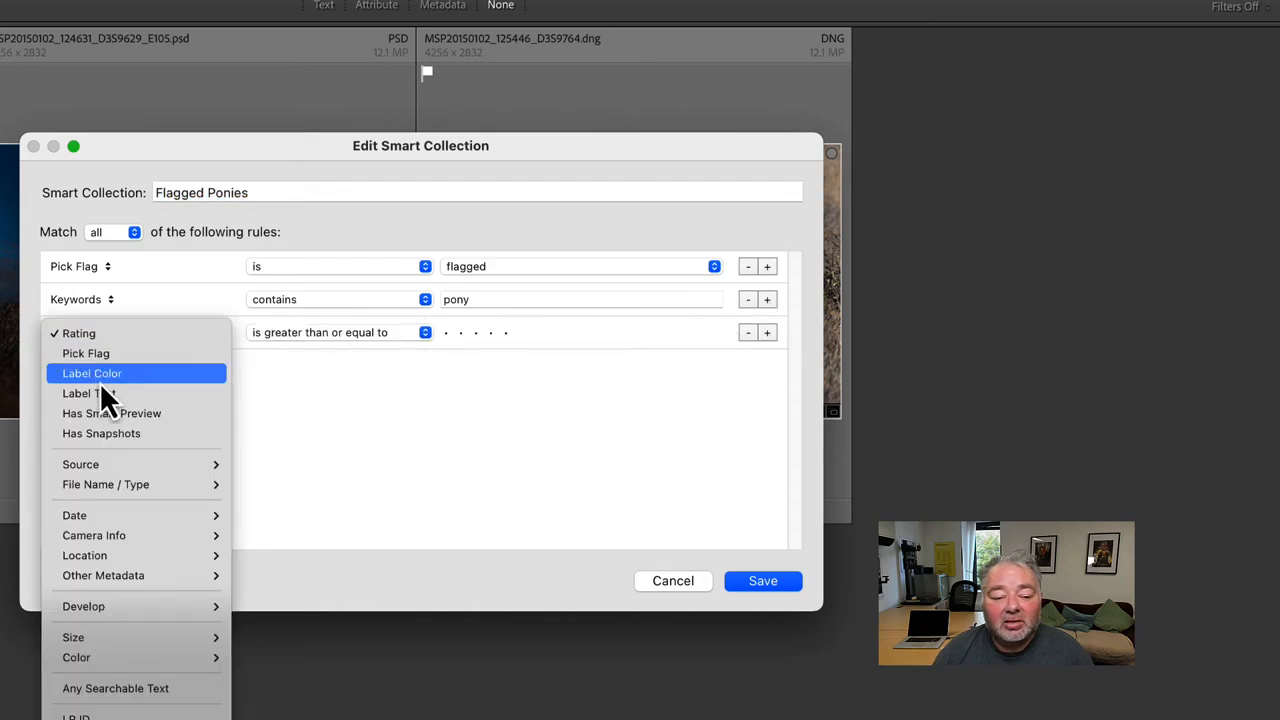
pyautogui.moveTo(113, 457)
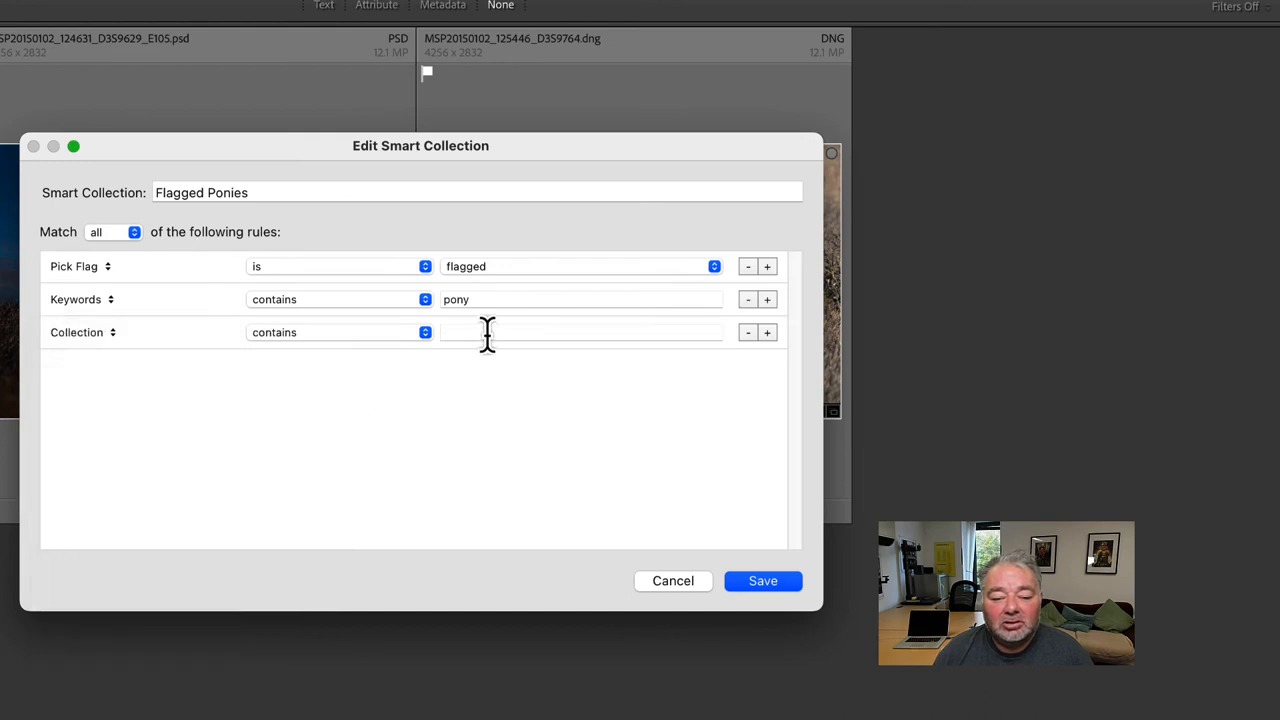
pyautogui.click(487, 333)
pyautogui.write('F')
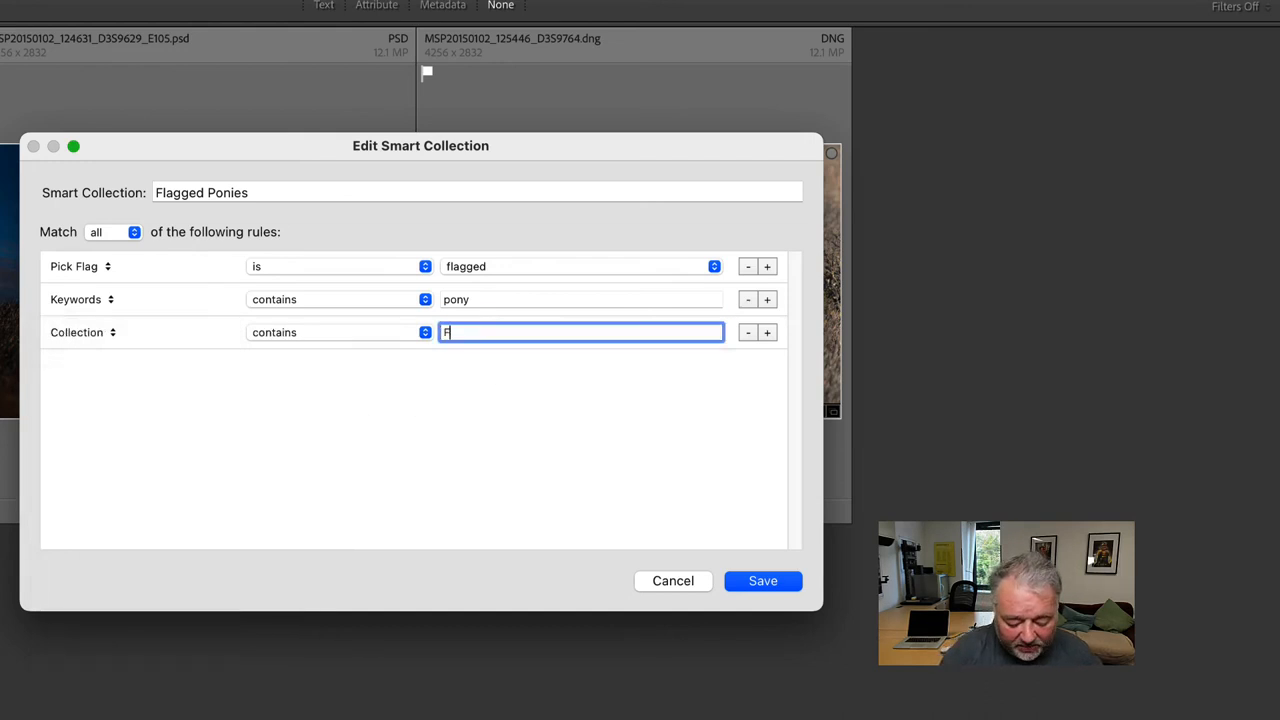
pyautogui.write('lagged ')
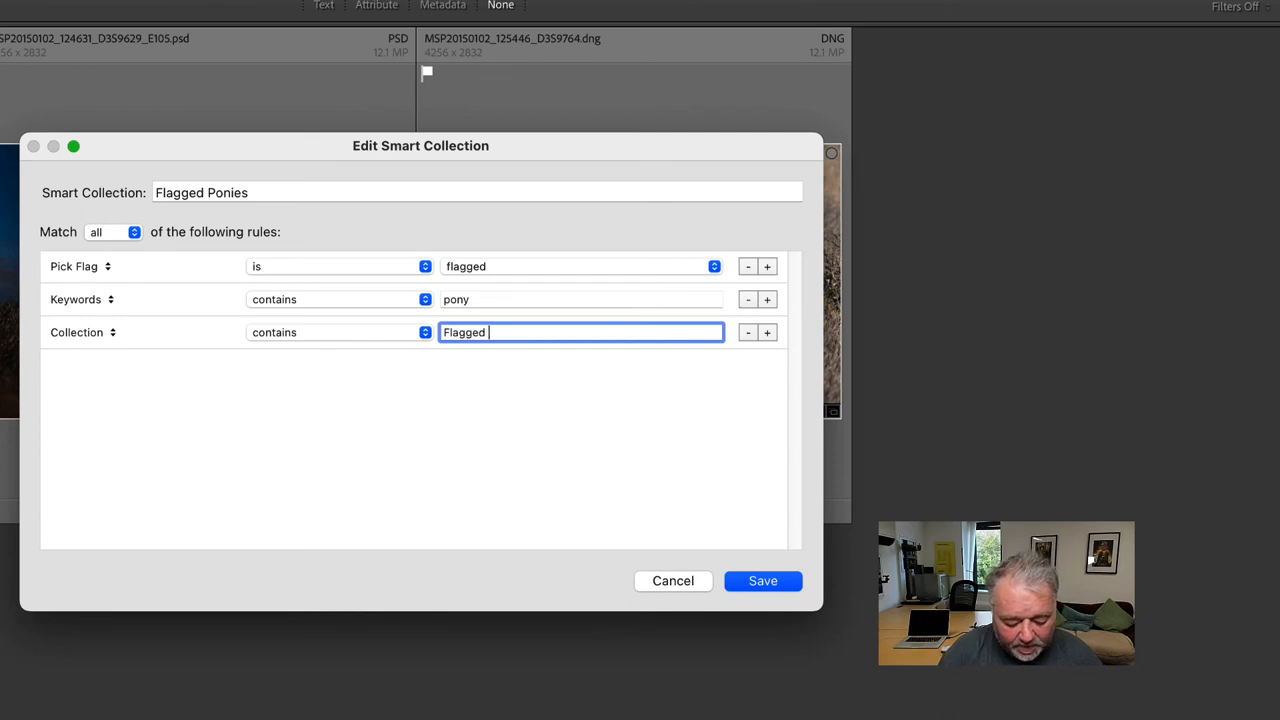
pyautogui.write('Workfl')
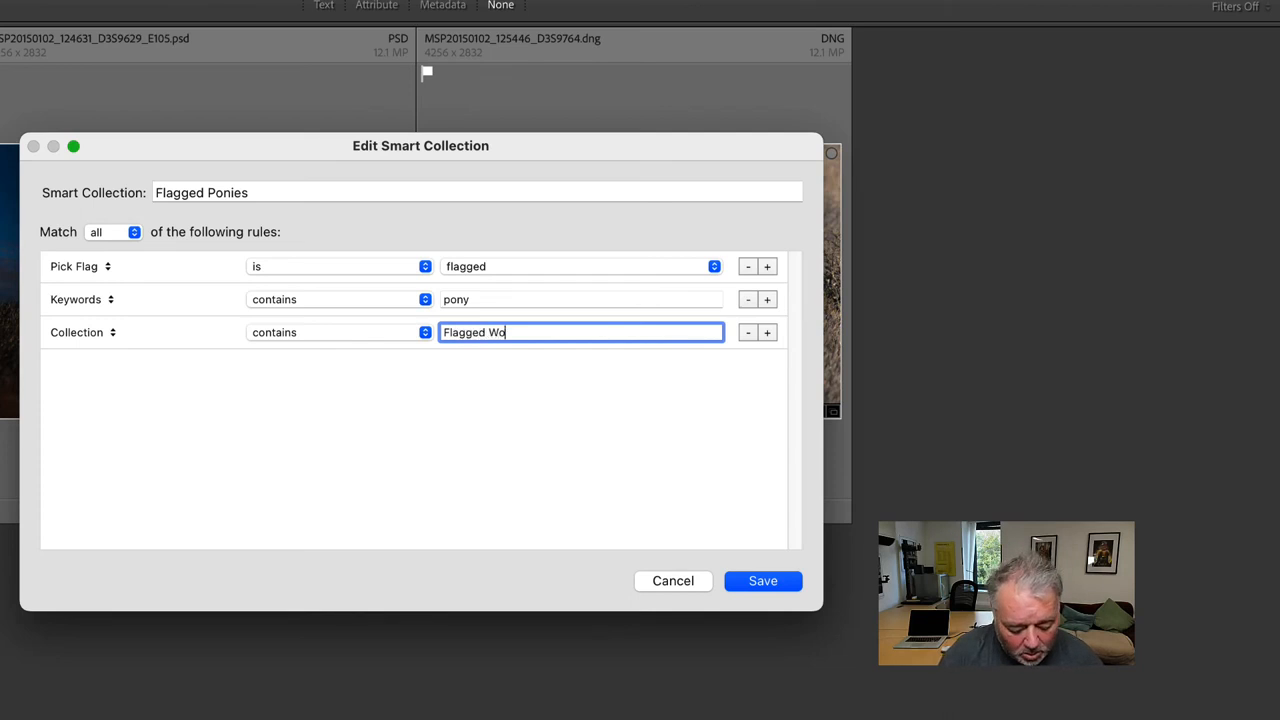
pyautogui.write('ow')
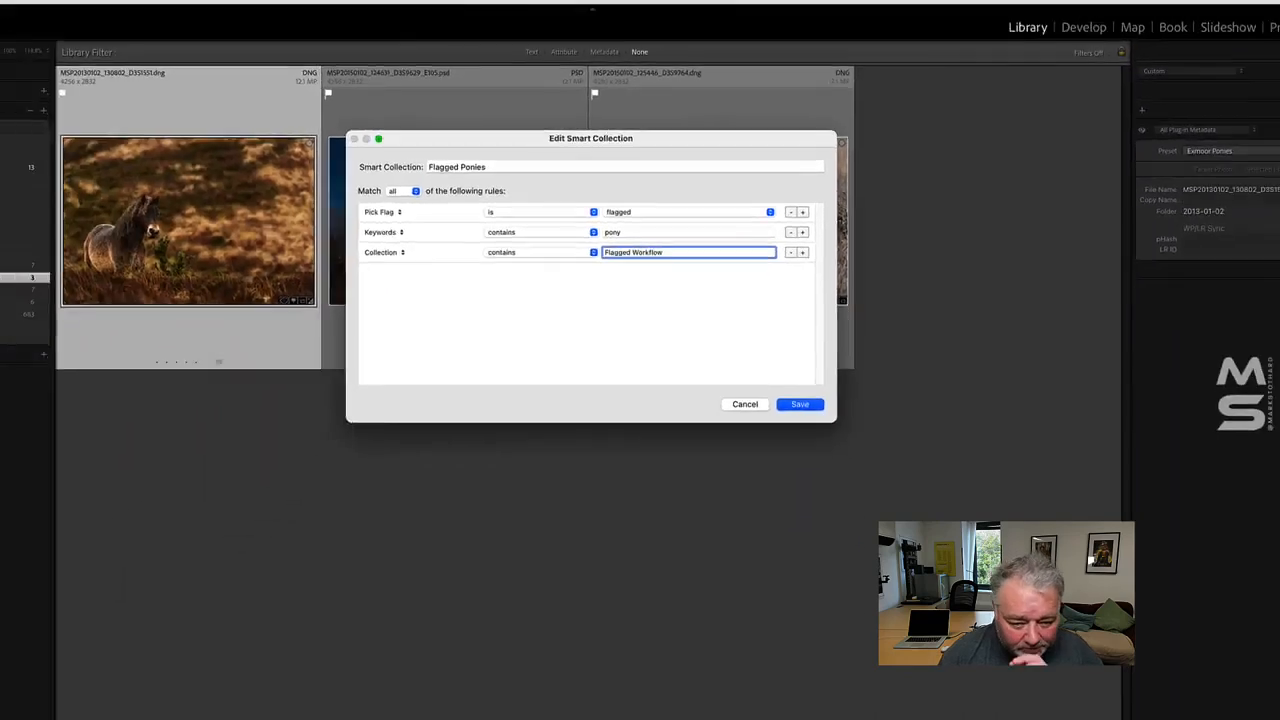
pyautogui.press('Return')
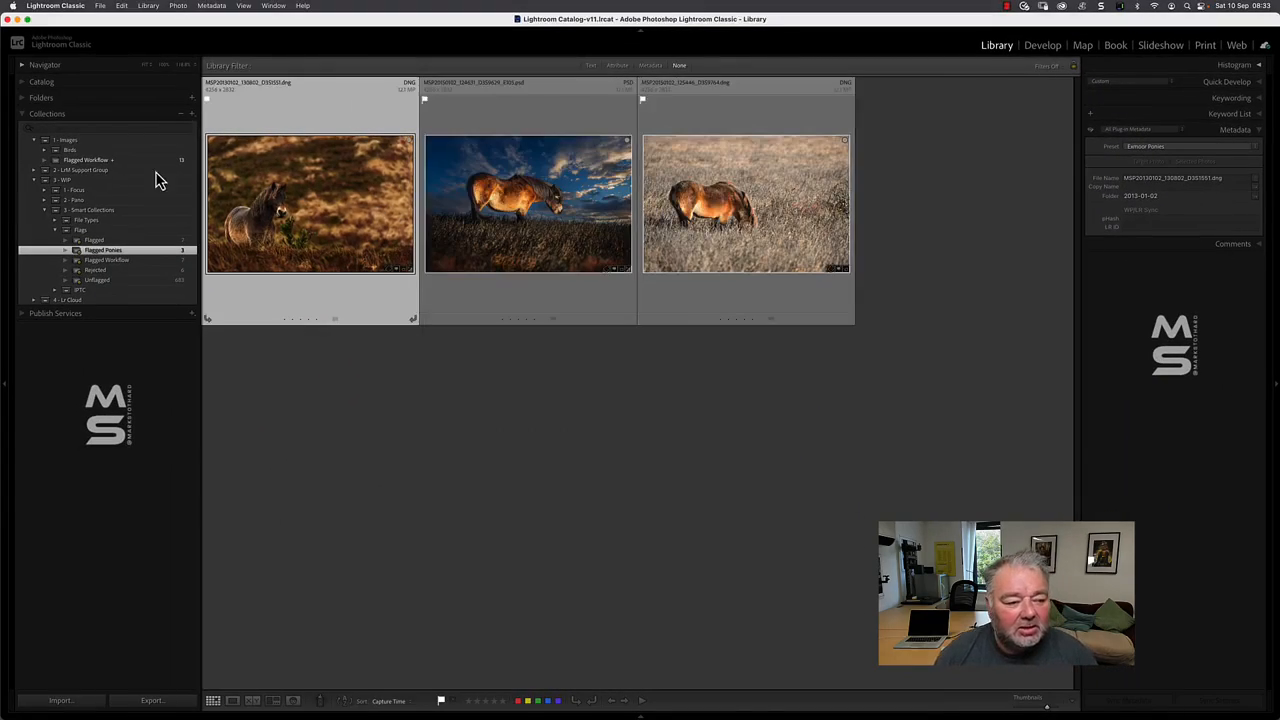
# - Compare the regular Flagged Workflow collection with the Flagged Ponies smart collection, review the latter's rules and close them
pyautogui.click(105, 161)
pyautogui.click(150, 252)
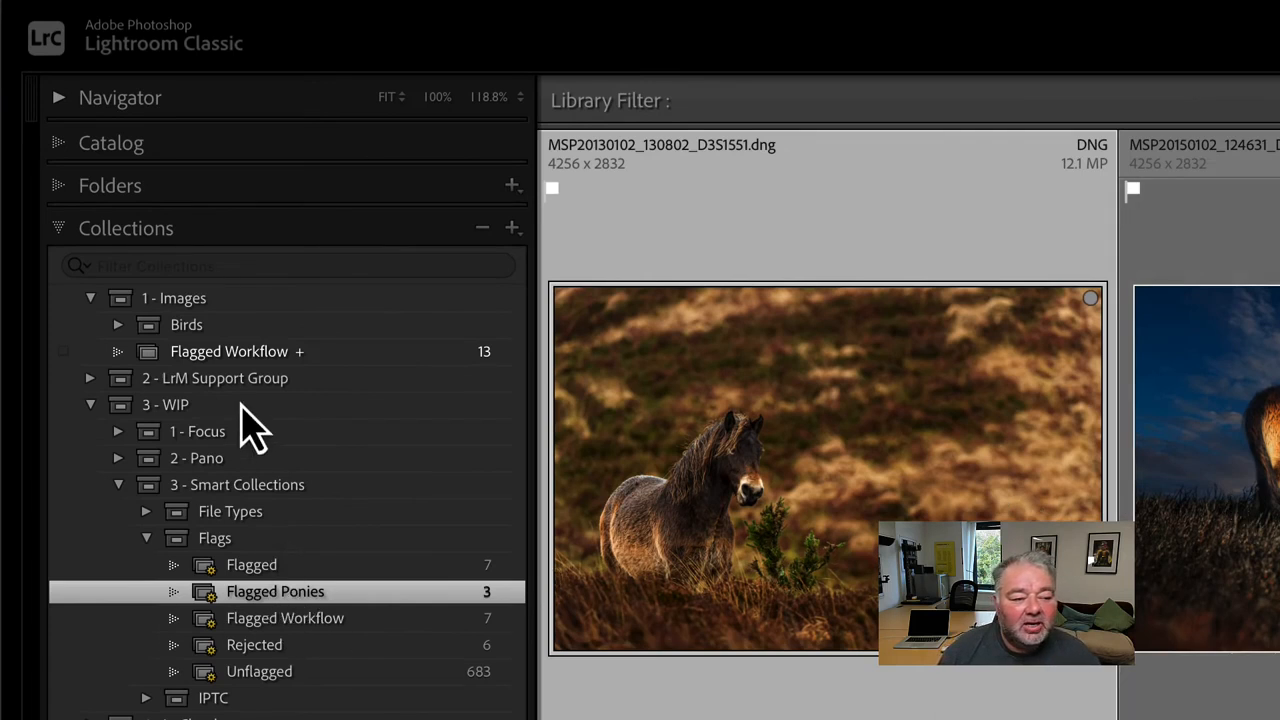
pyautogui.click(262, 357)
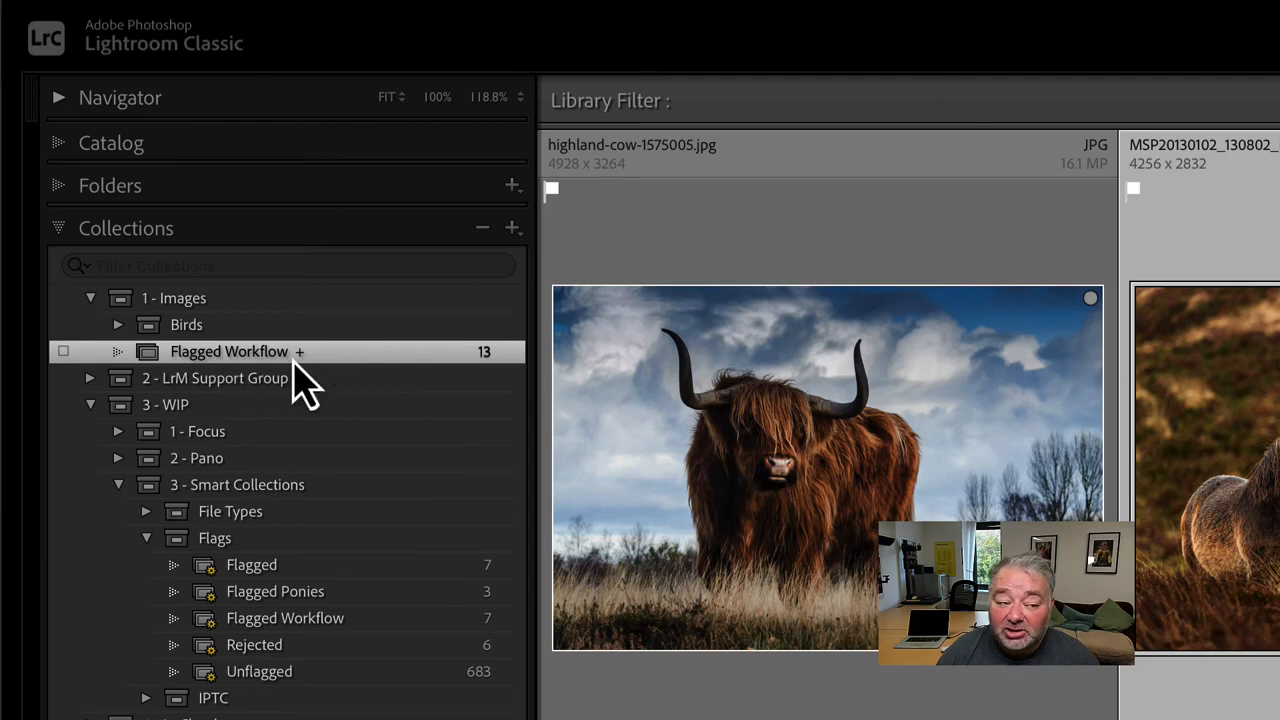
pyautogui.doubleClick(298, 594)
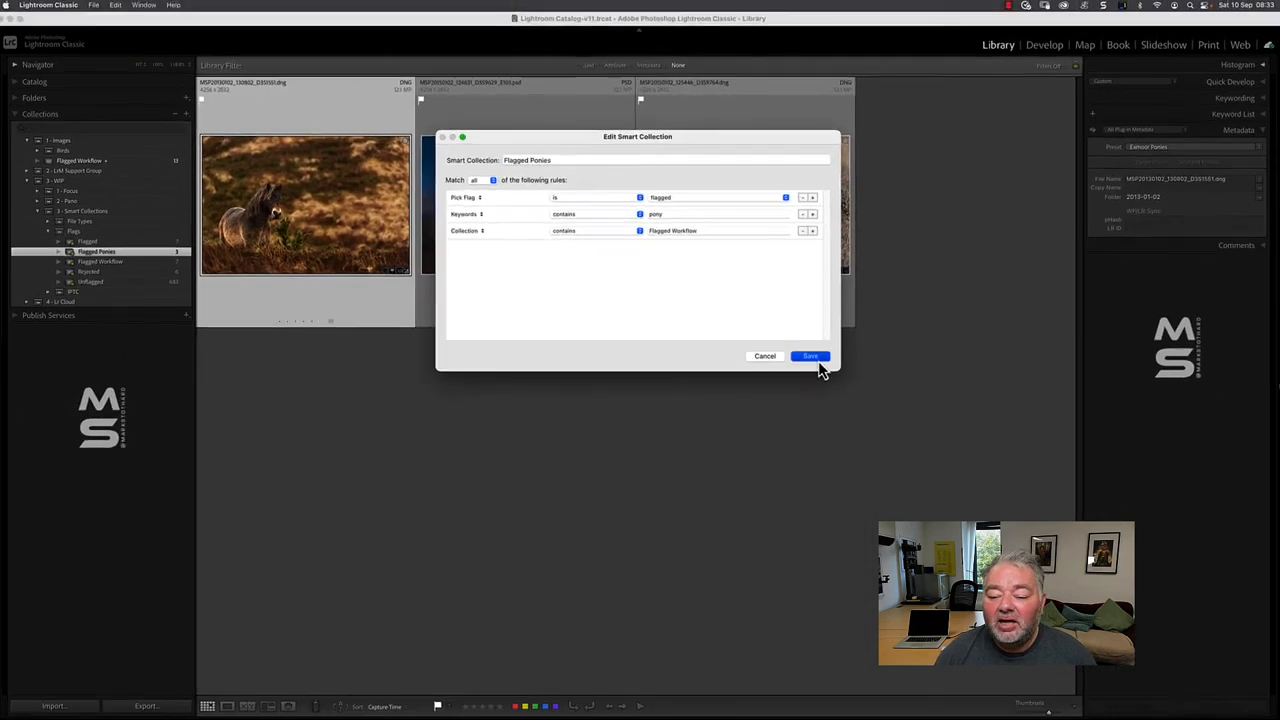
pyautogui.click(782, 619)
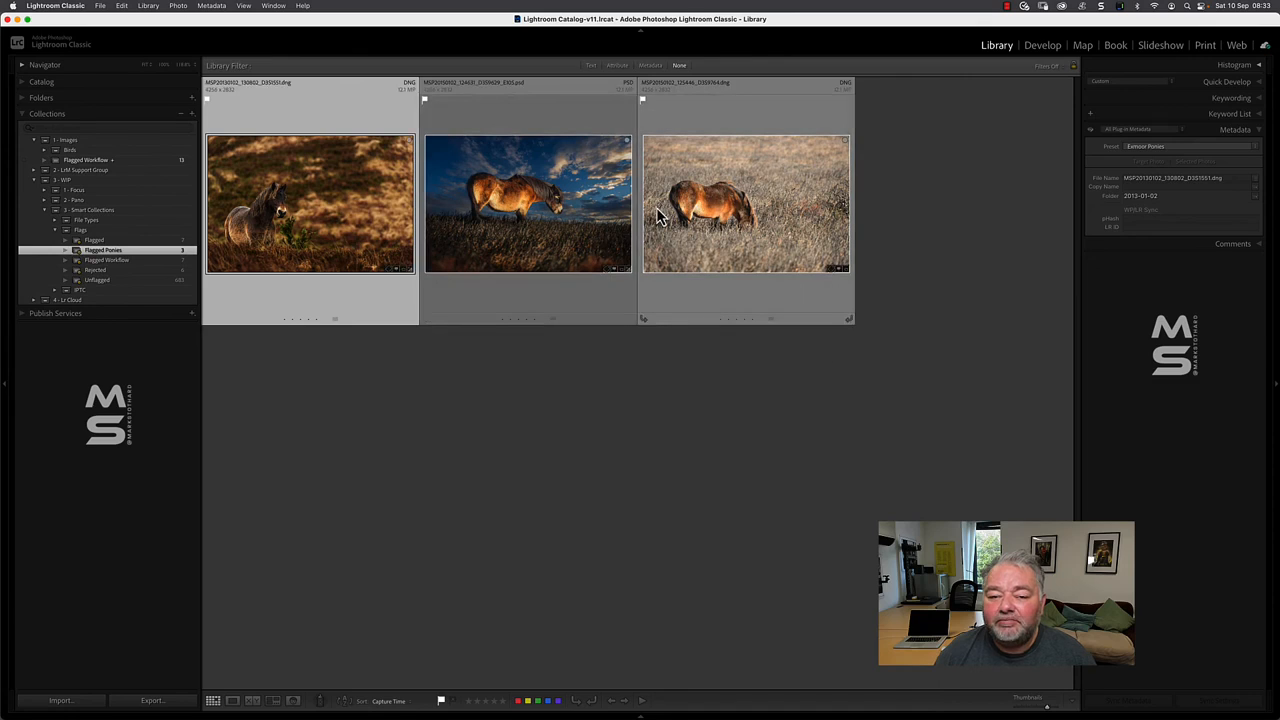